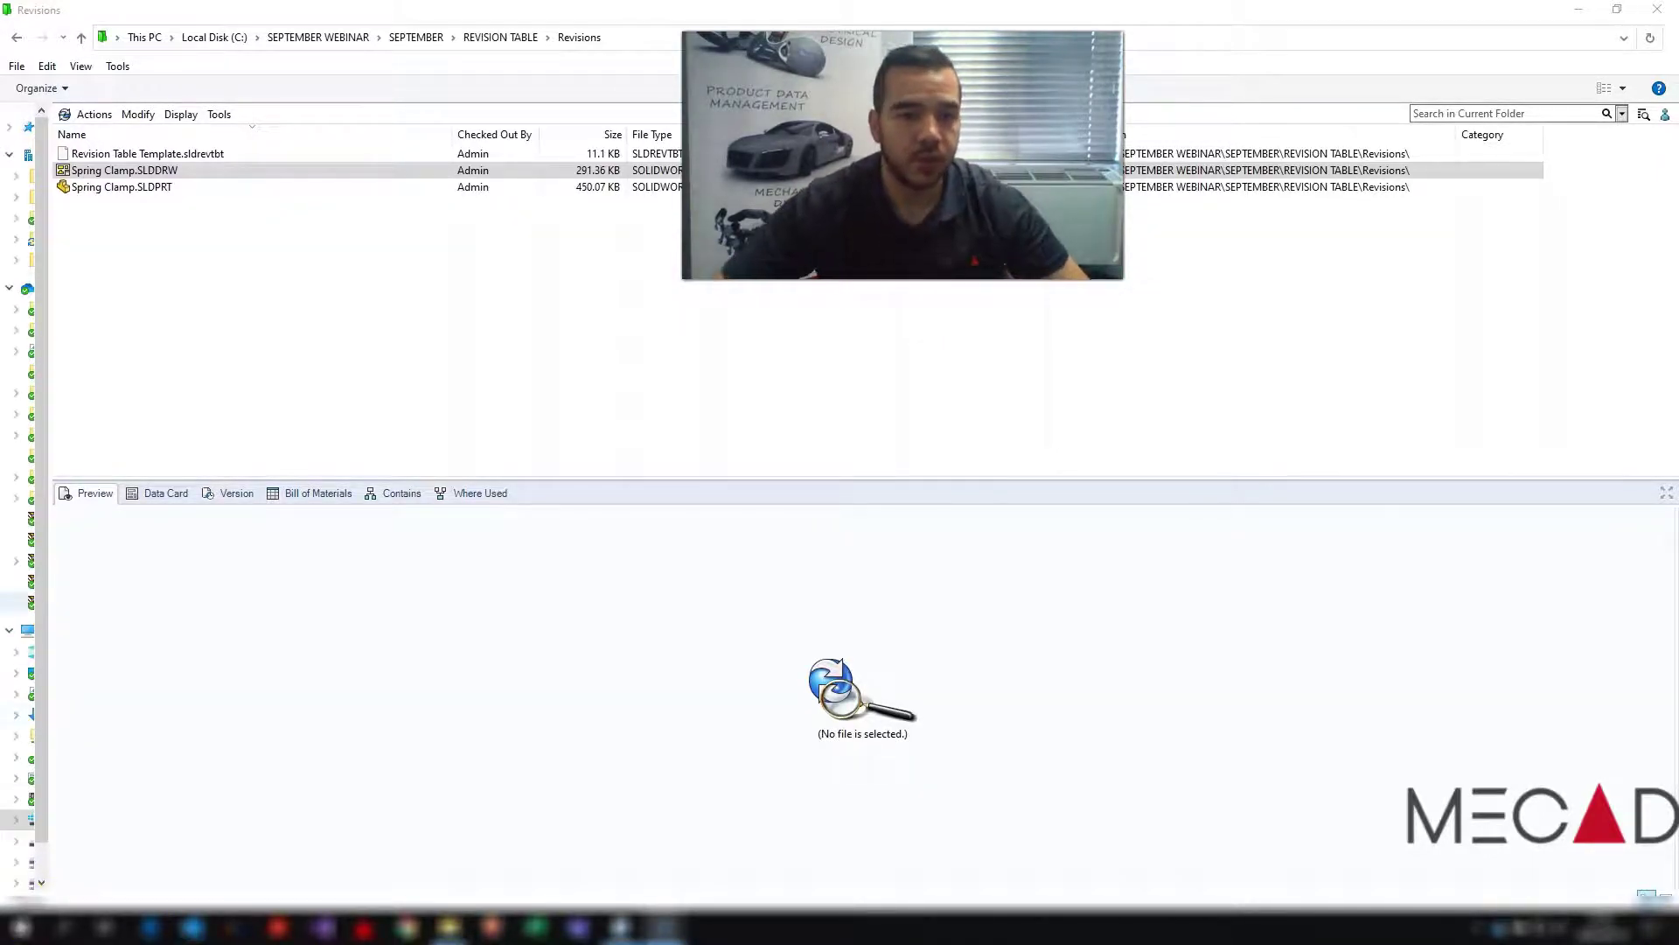
# Open the Spring Clamp.SLDDRW drawing from the Revisions folder in SOLIDWORKS
pyautogui.click(116, 174)
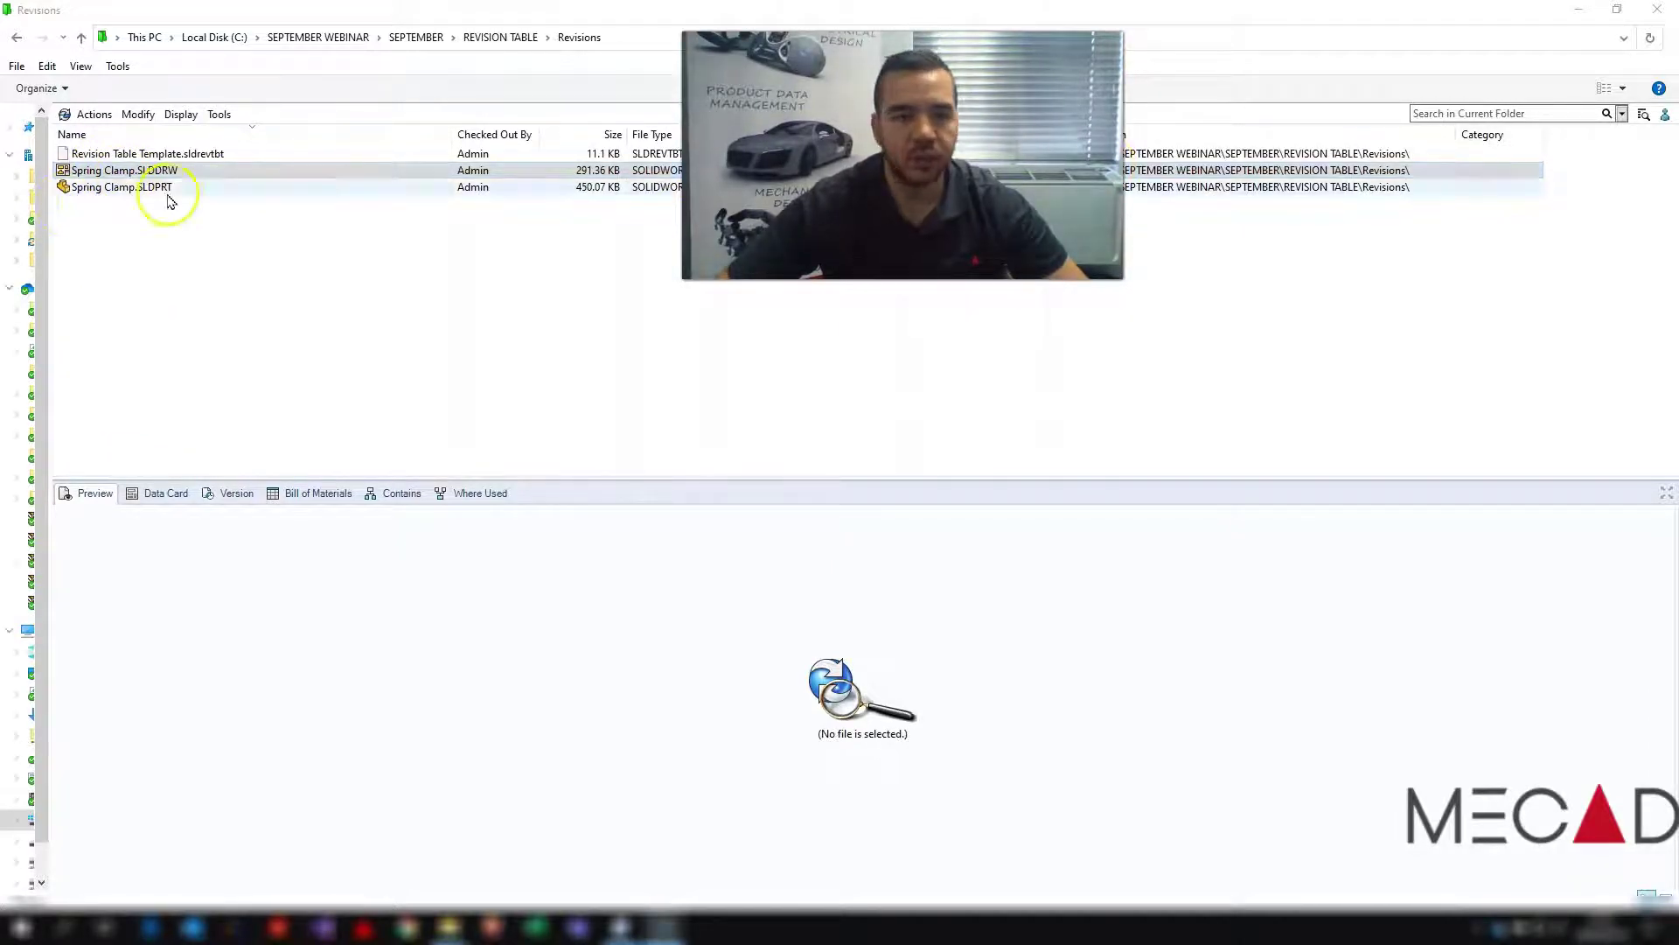
pyautogui.doubleClick(142, 175)
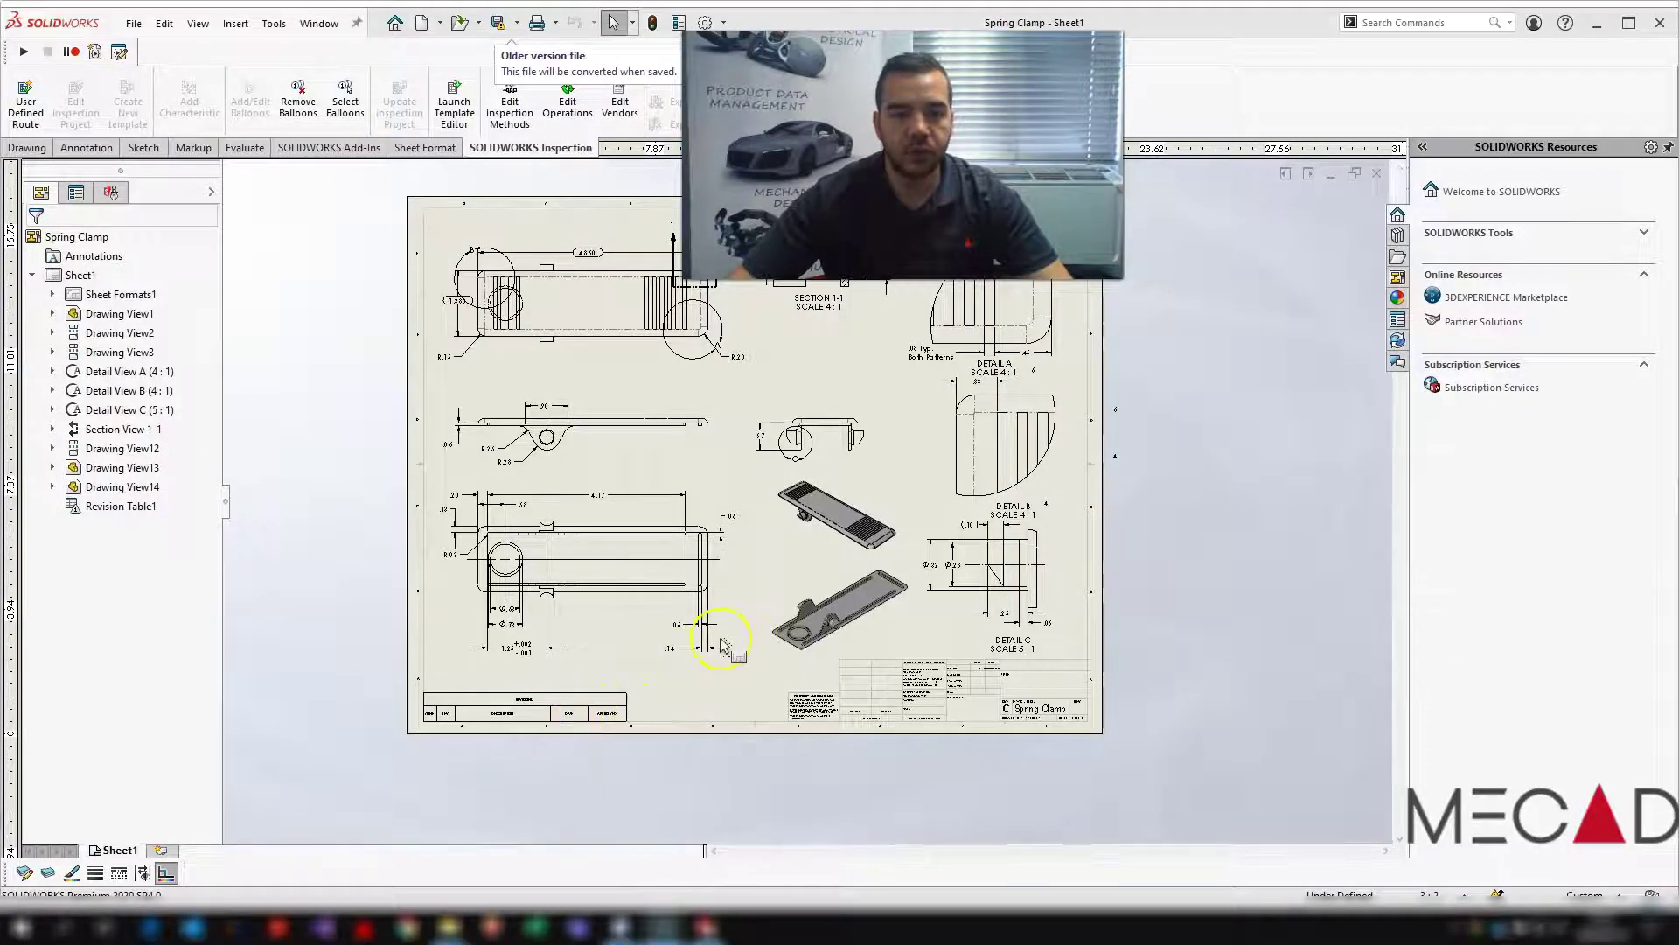
pyautogui.scroll(-1, 569, 713)
pyautogui.scroll(-5, 569, 713)
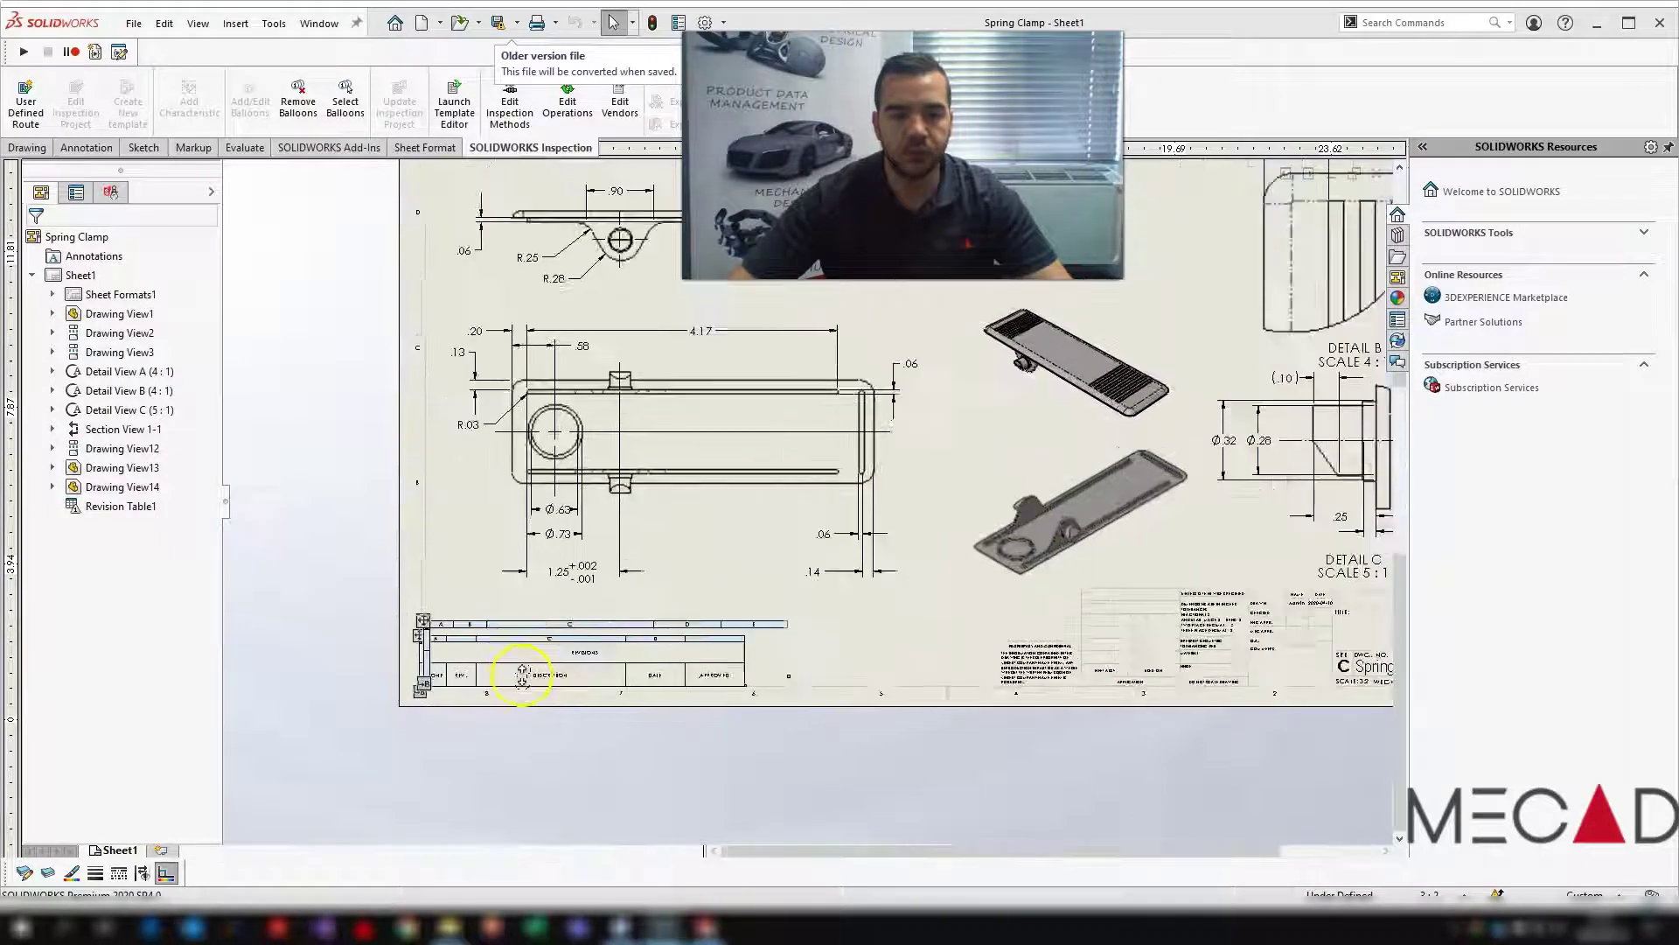
pyautogui.click(854, 374)
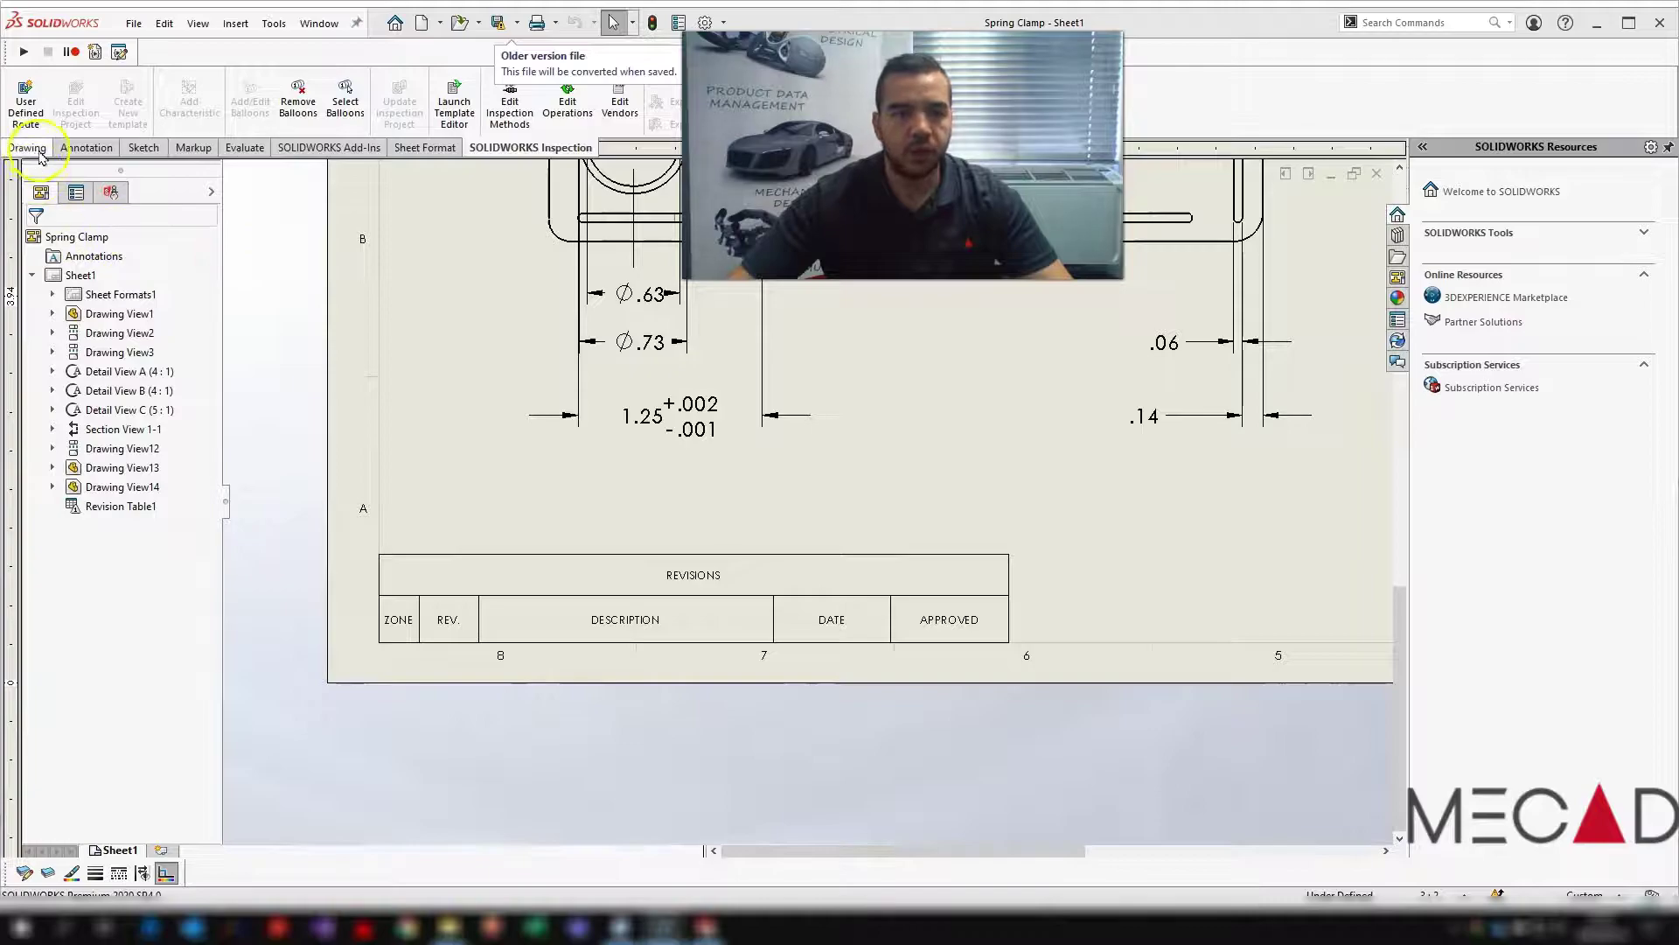
# Flip the revision table's header so the REVISIONS title row sits at the bottom of the table
pyautogui.click(74, 146)
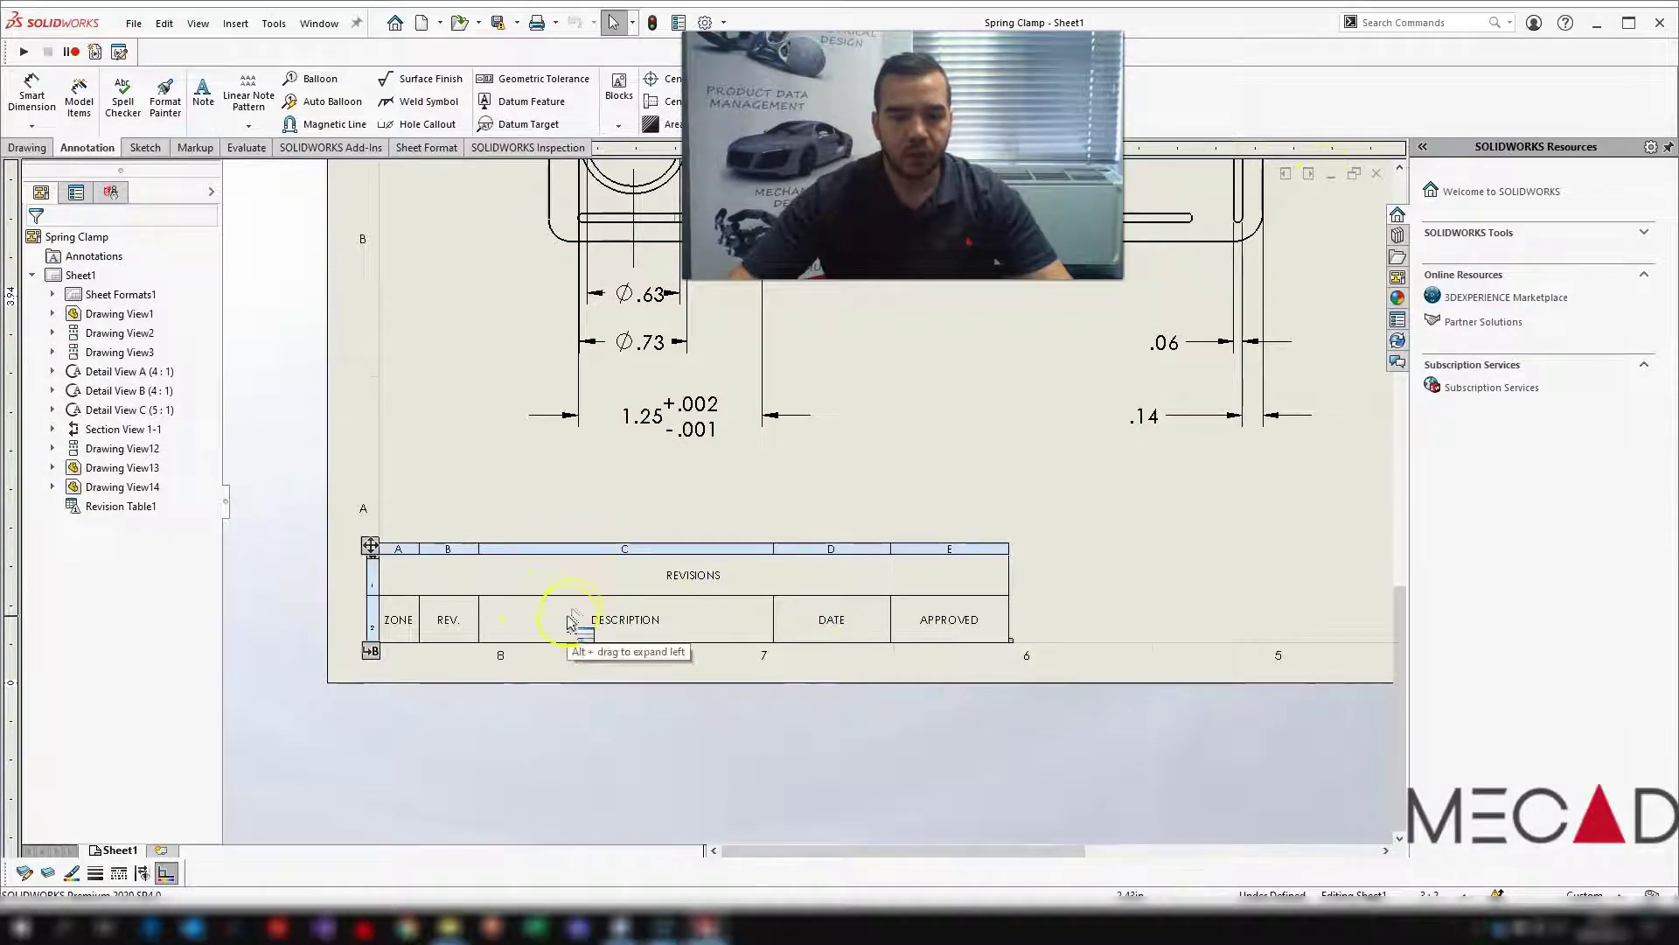
pyautogui.moveTo(371, 545)
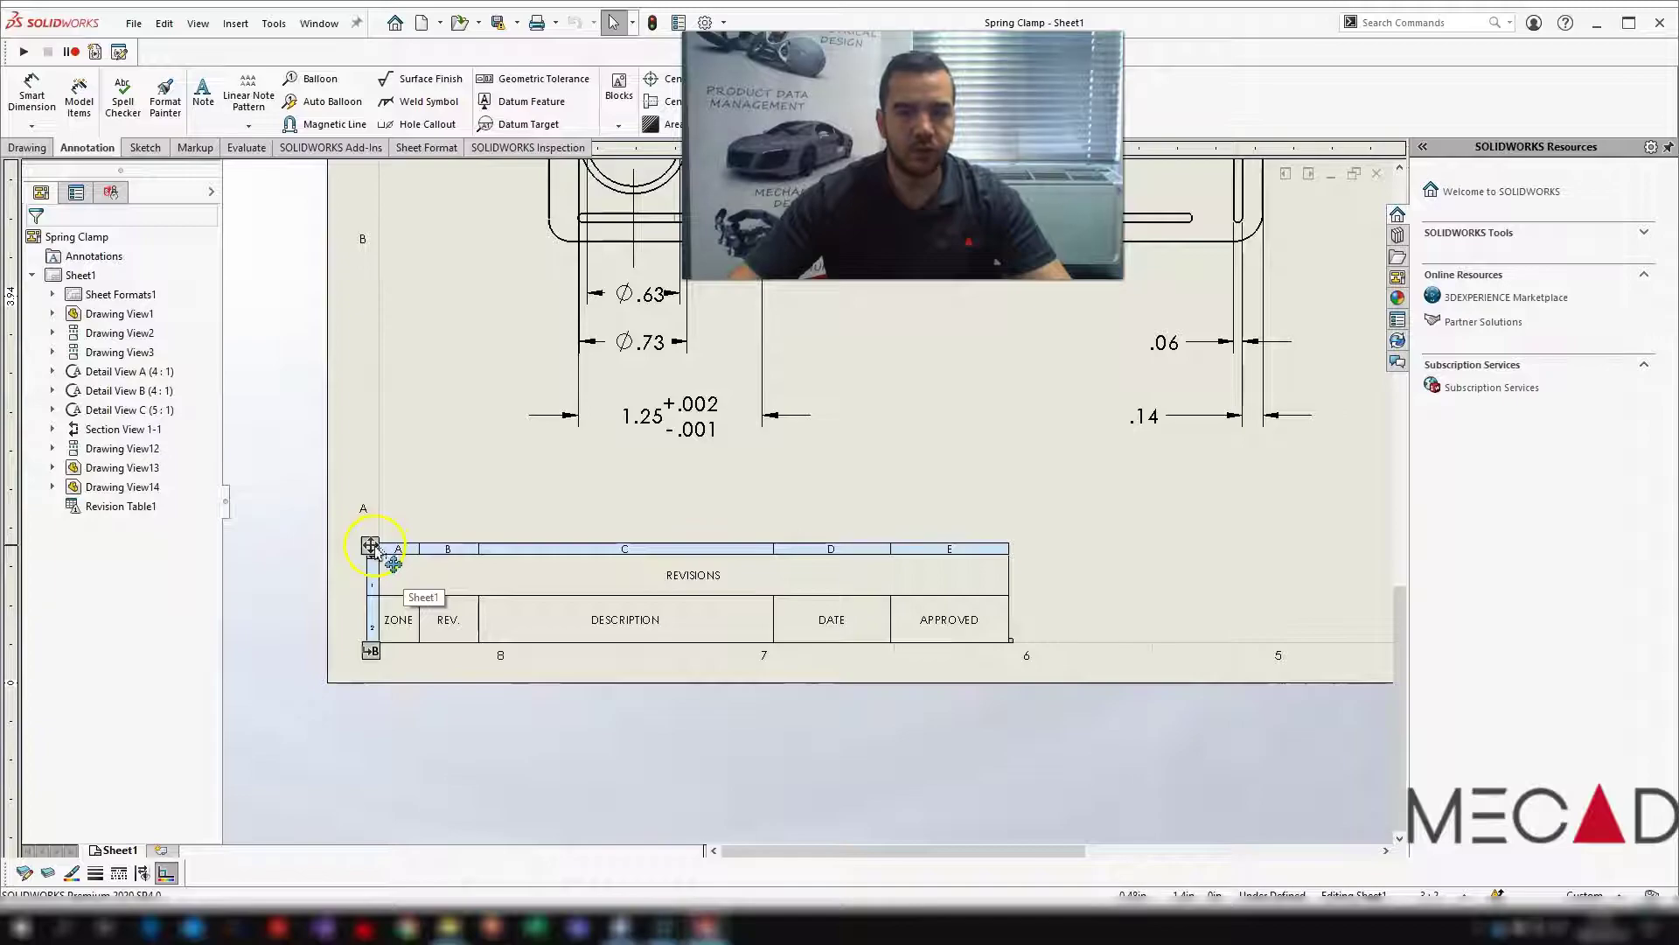
pyautogui.click(371, 545)
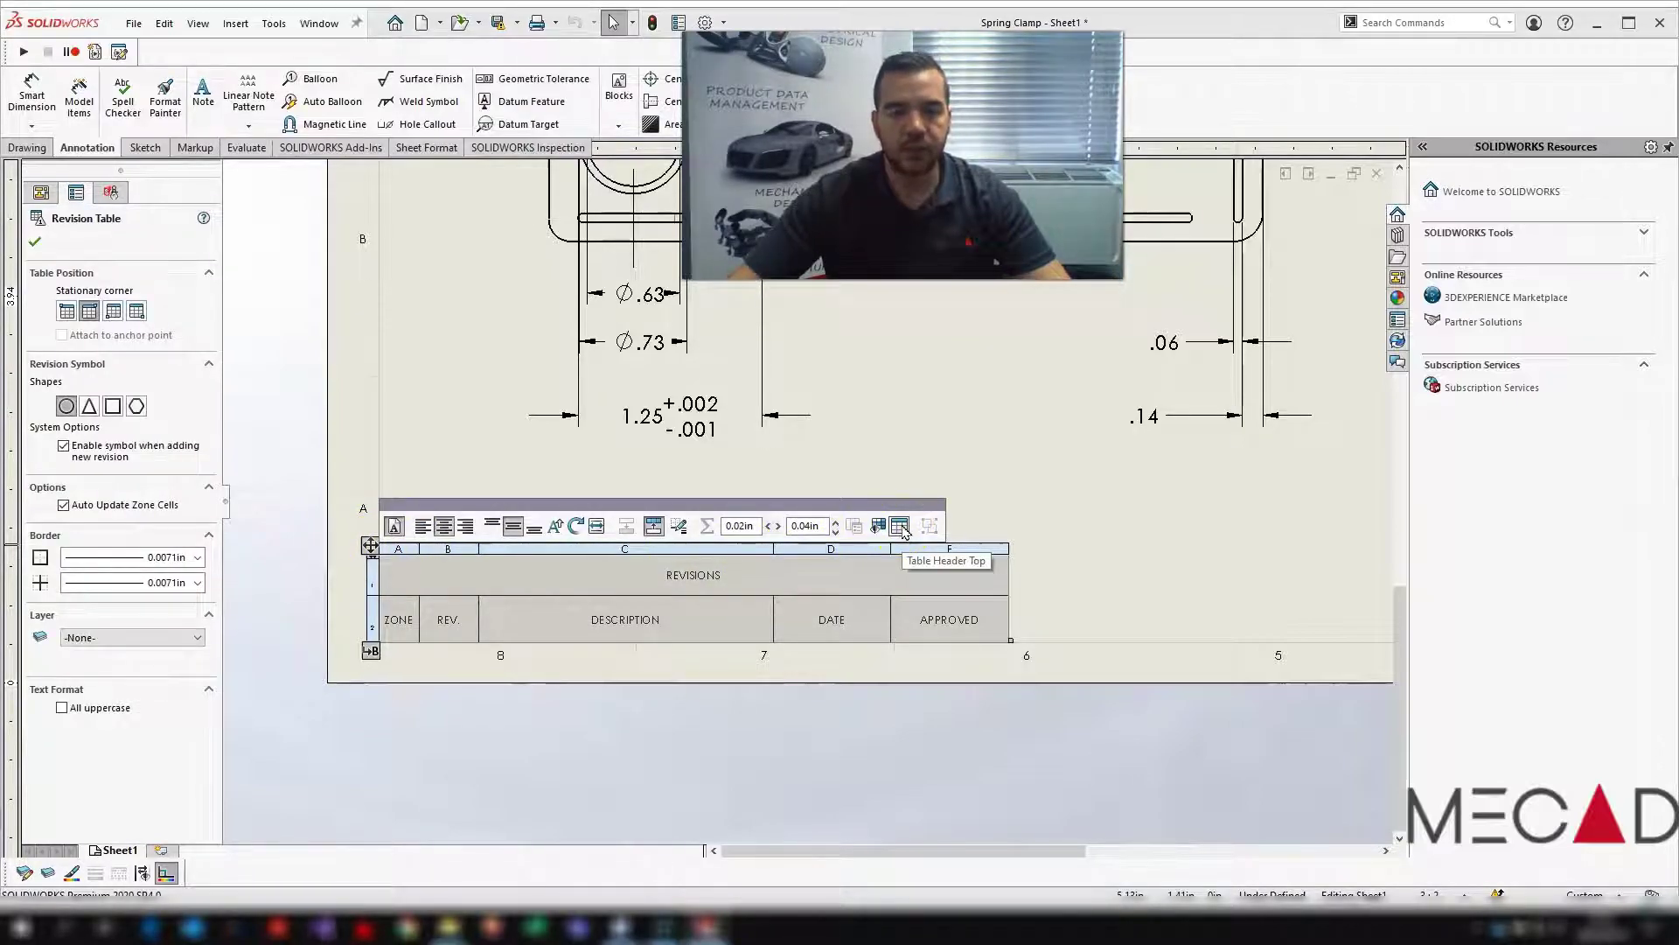
pyautogui.click(900, 526)
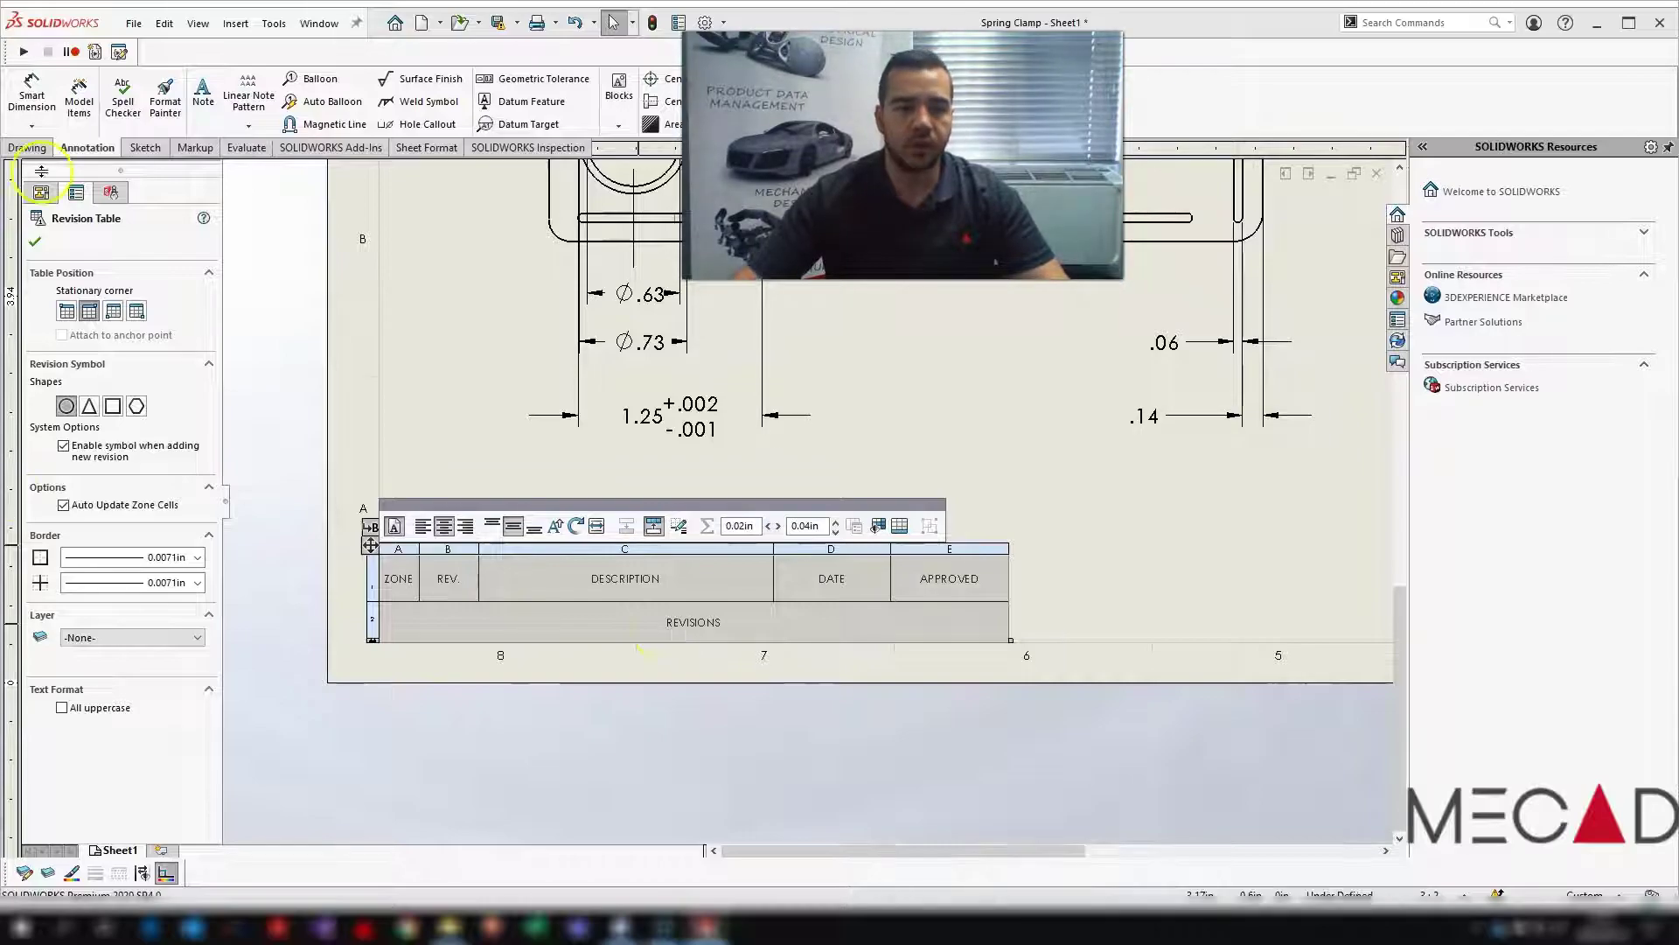
pyautogui.click(35, 242)
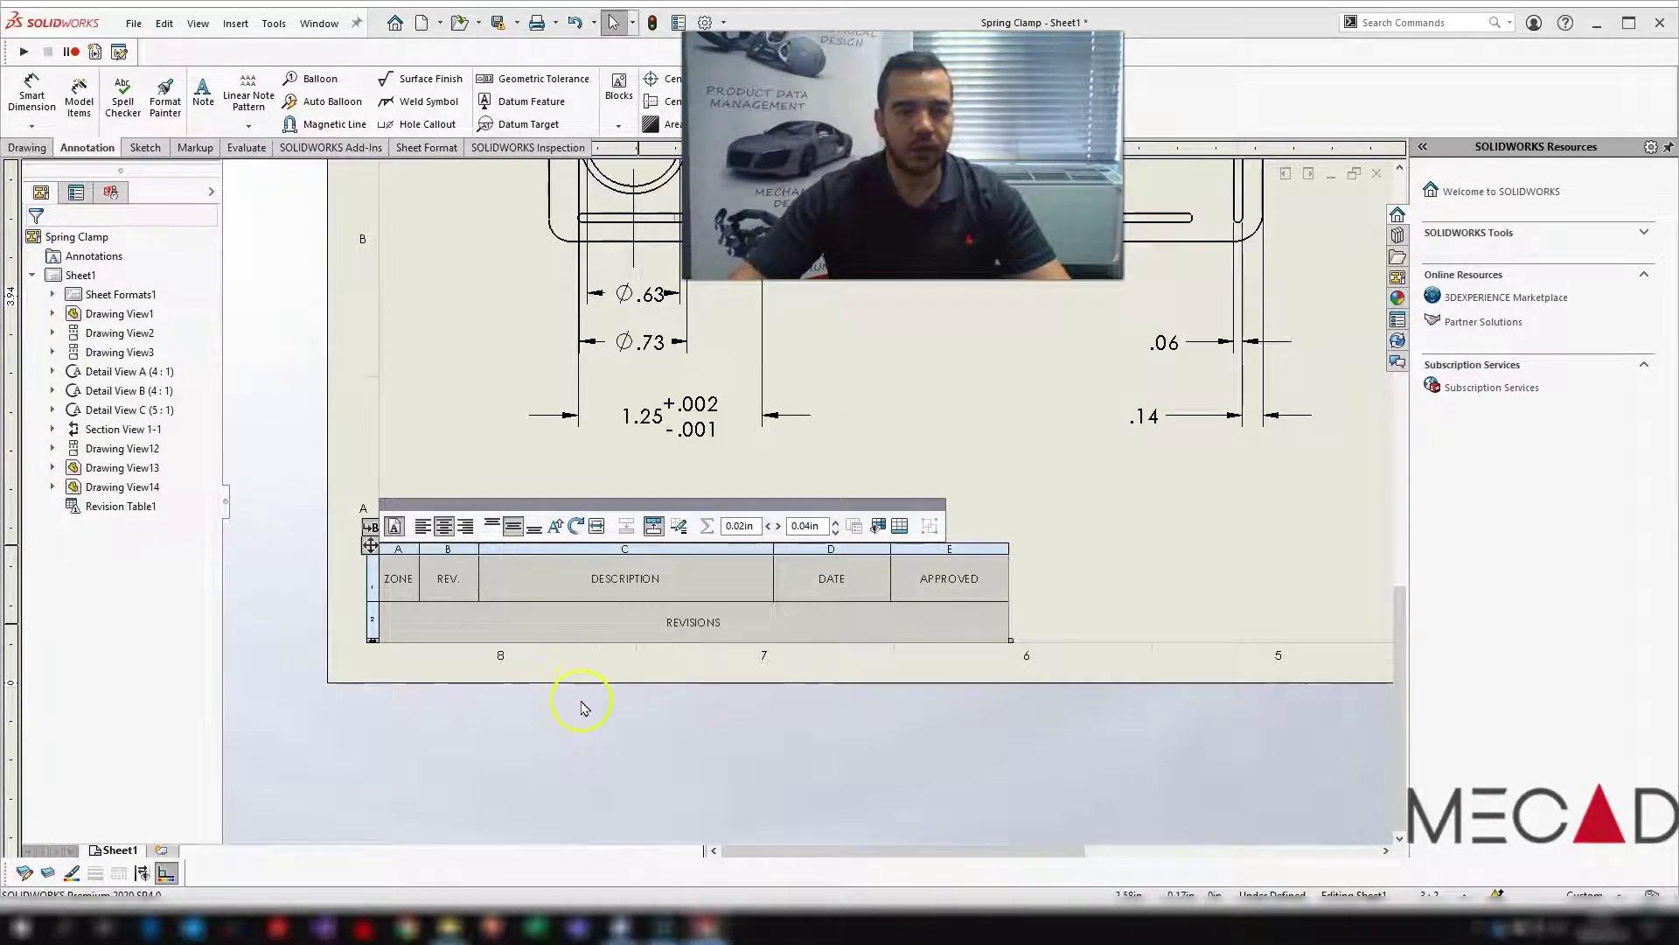
pyautogui.click(379, 731)
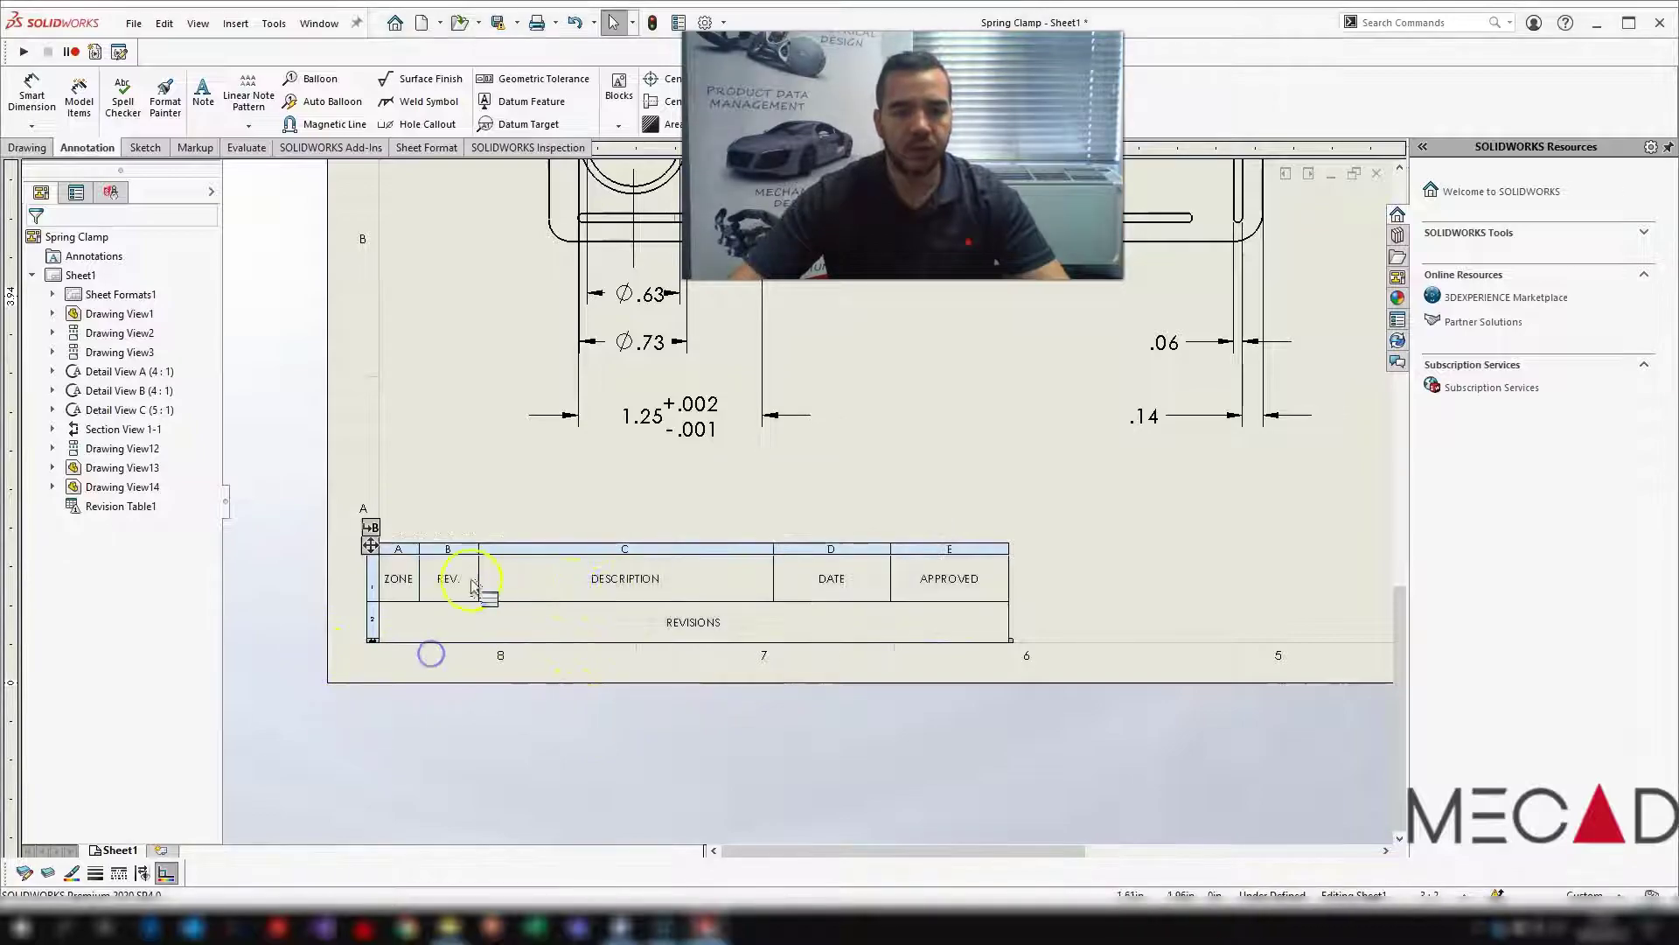
# Edit the sheet format and set the border's lower-left corner point as the revision table anchor, returning to the sheet
pyautogui.click(371, 545)
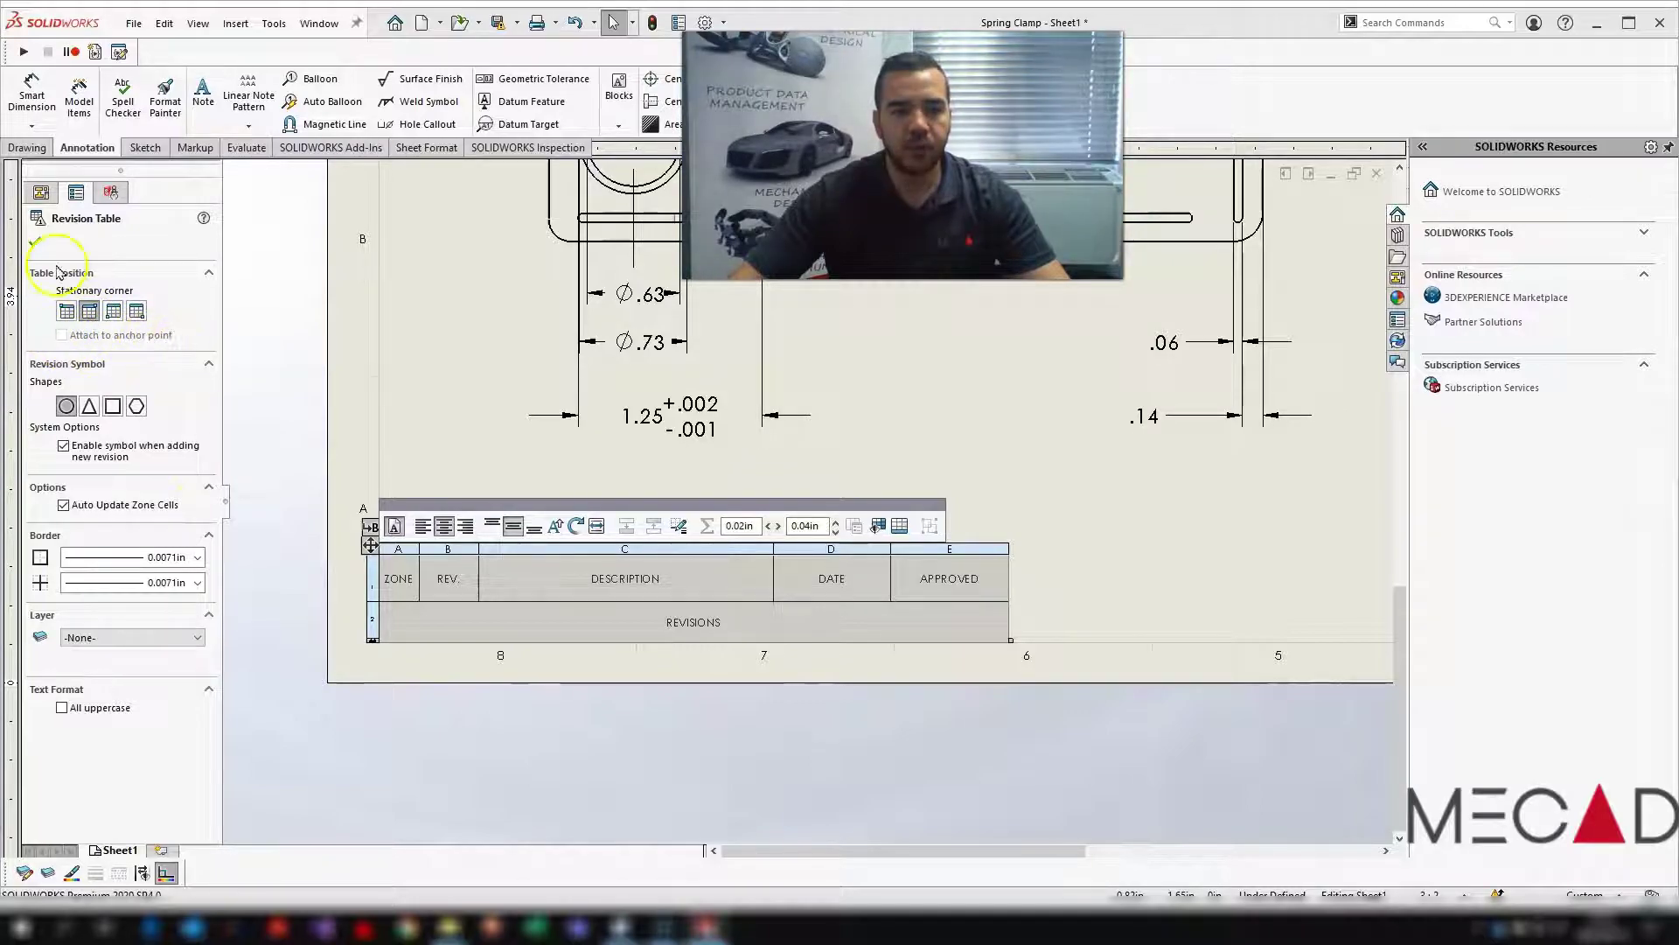
pyautogui.click(35, 241)
pyautogui.rightClick(1143, 558)
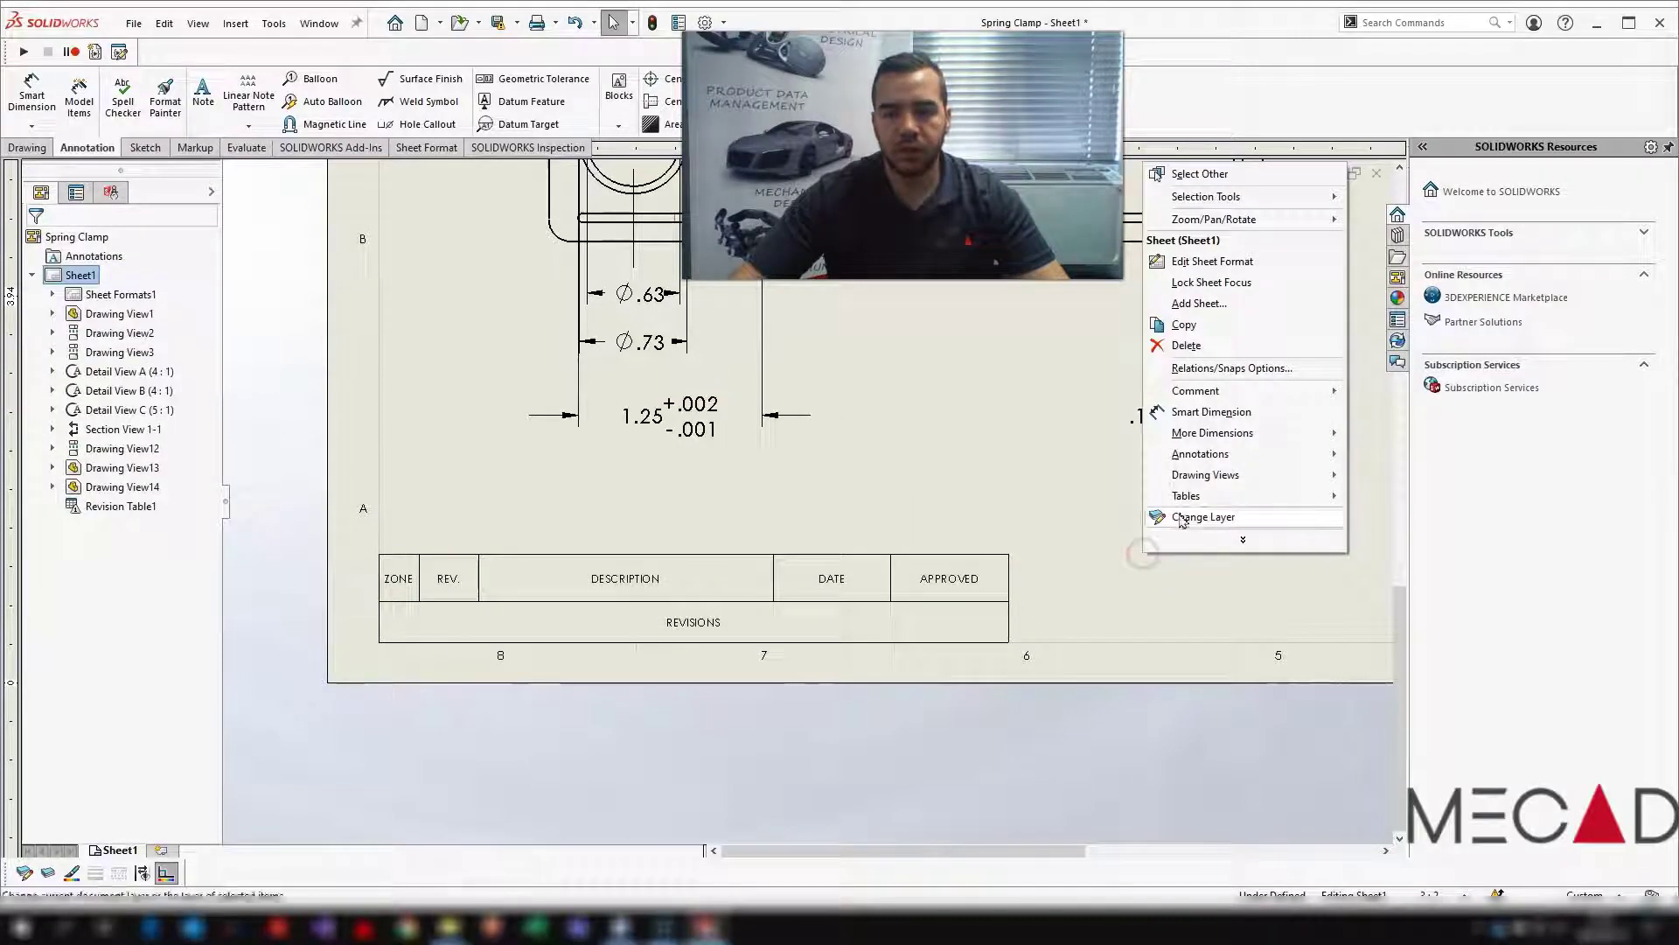
pyautogui.click(1231, 265)
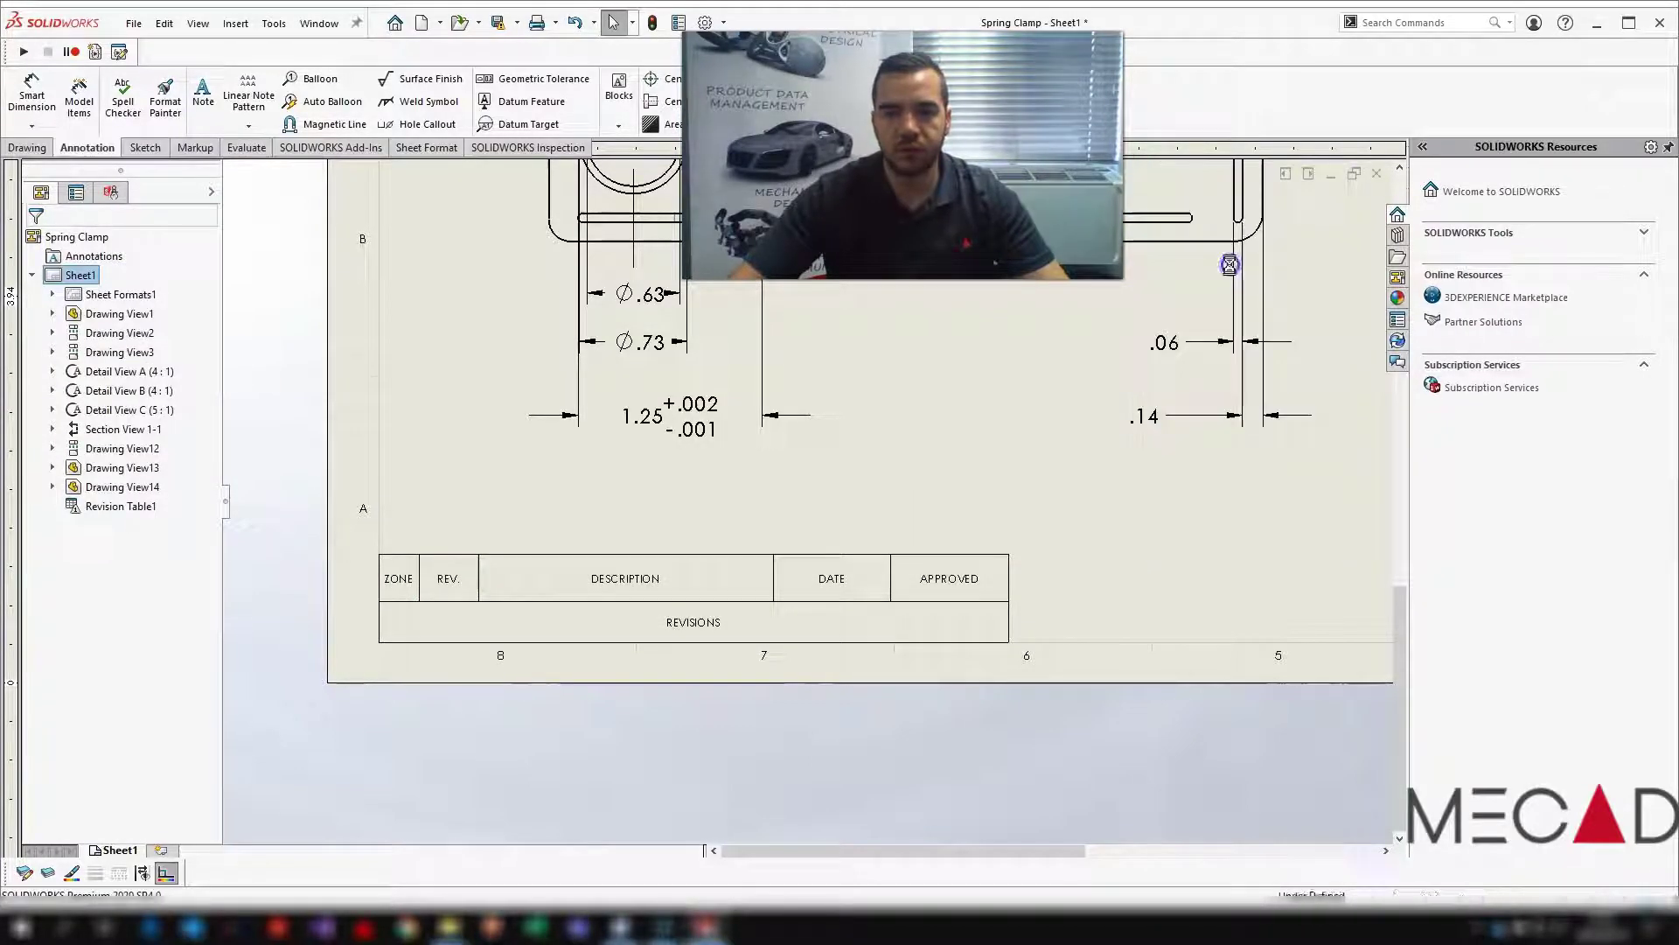
pyautogui.click(381, 644)
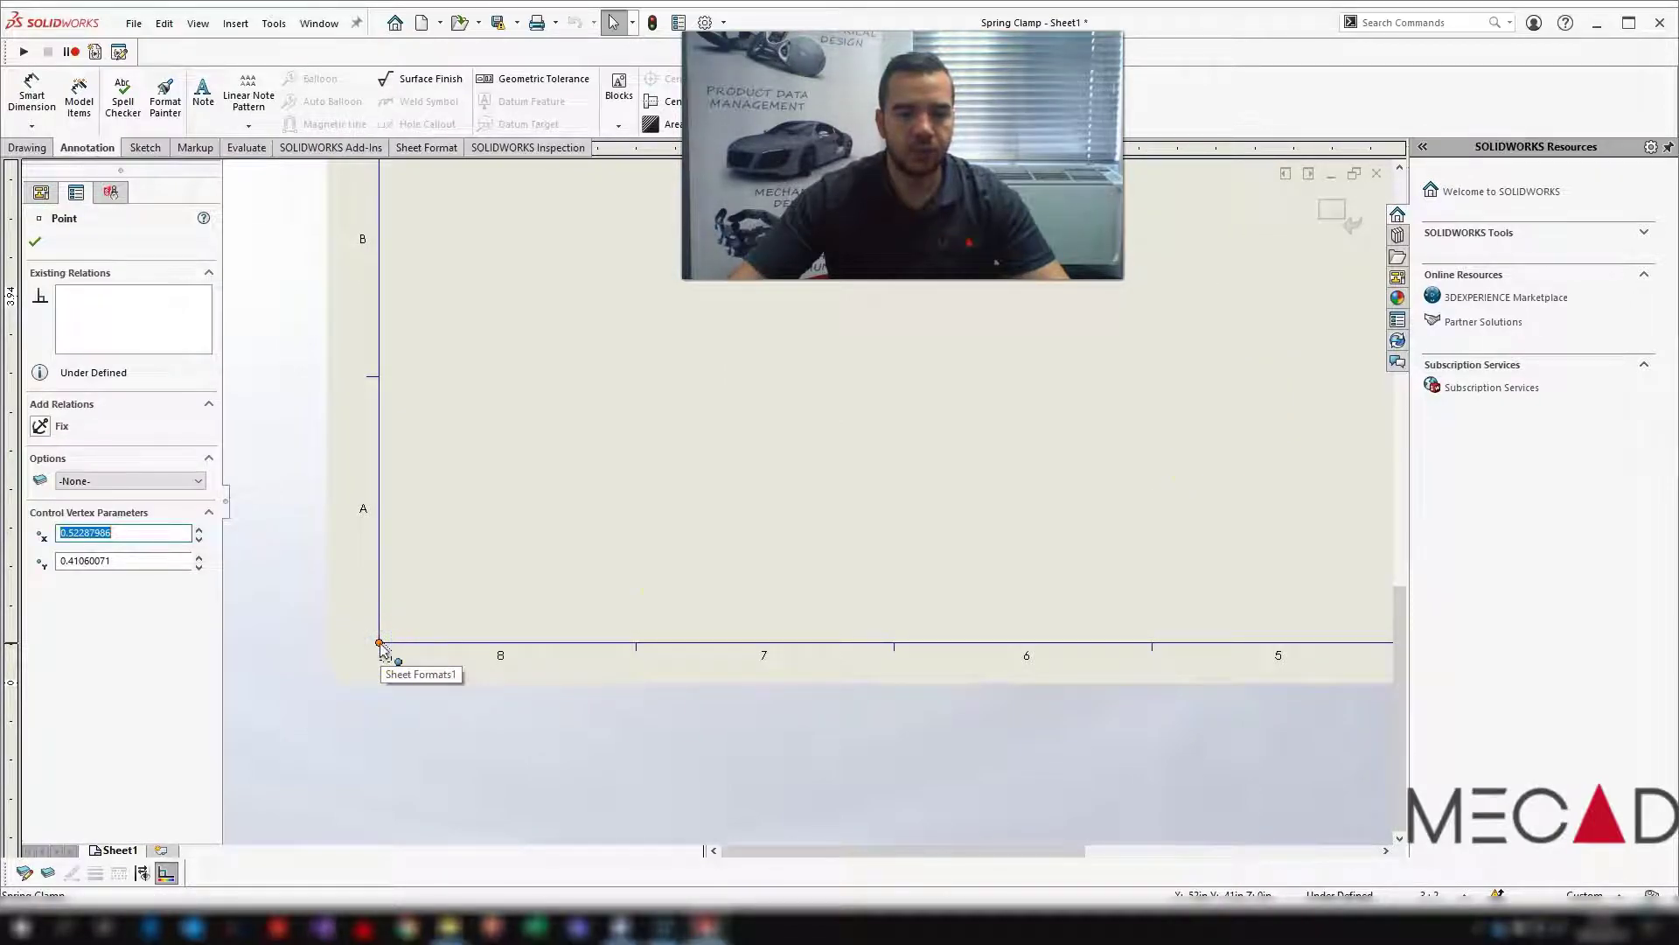
pyautogui.rightClick(380, 645)
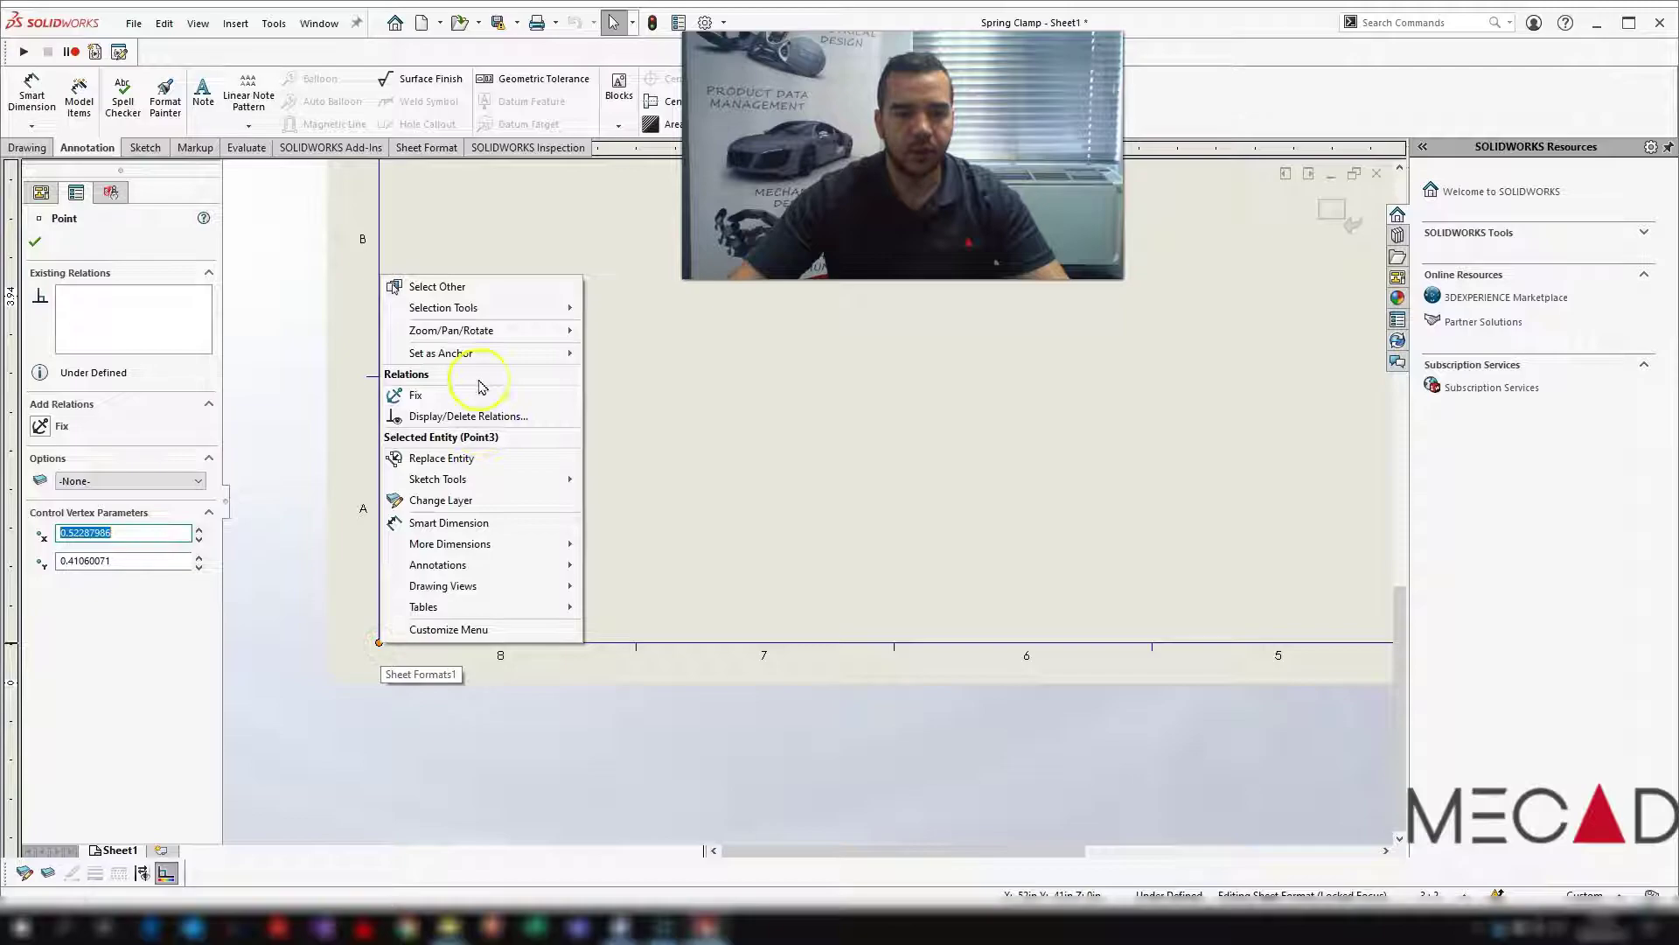
pyautogui.moveTo(480, 354)
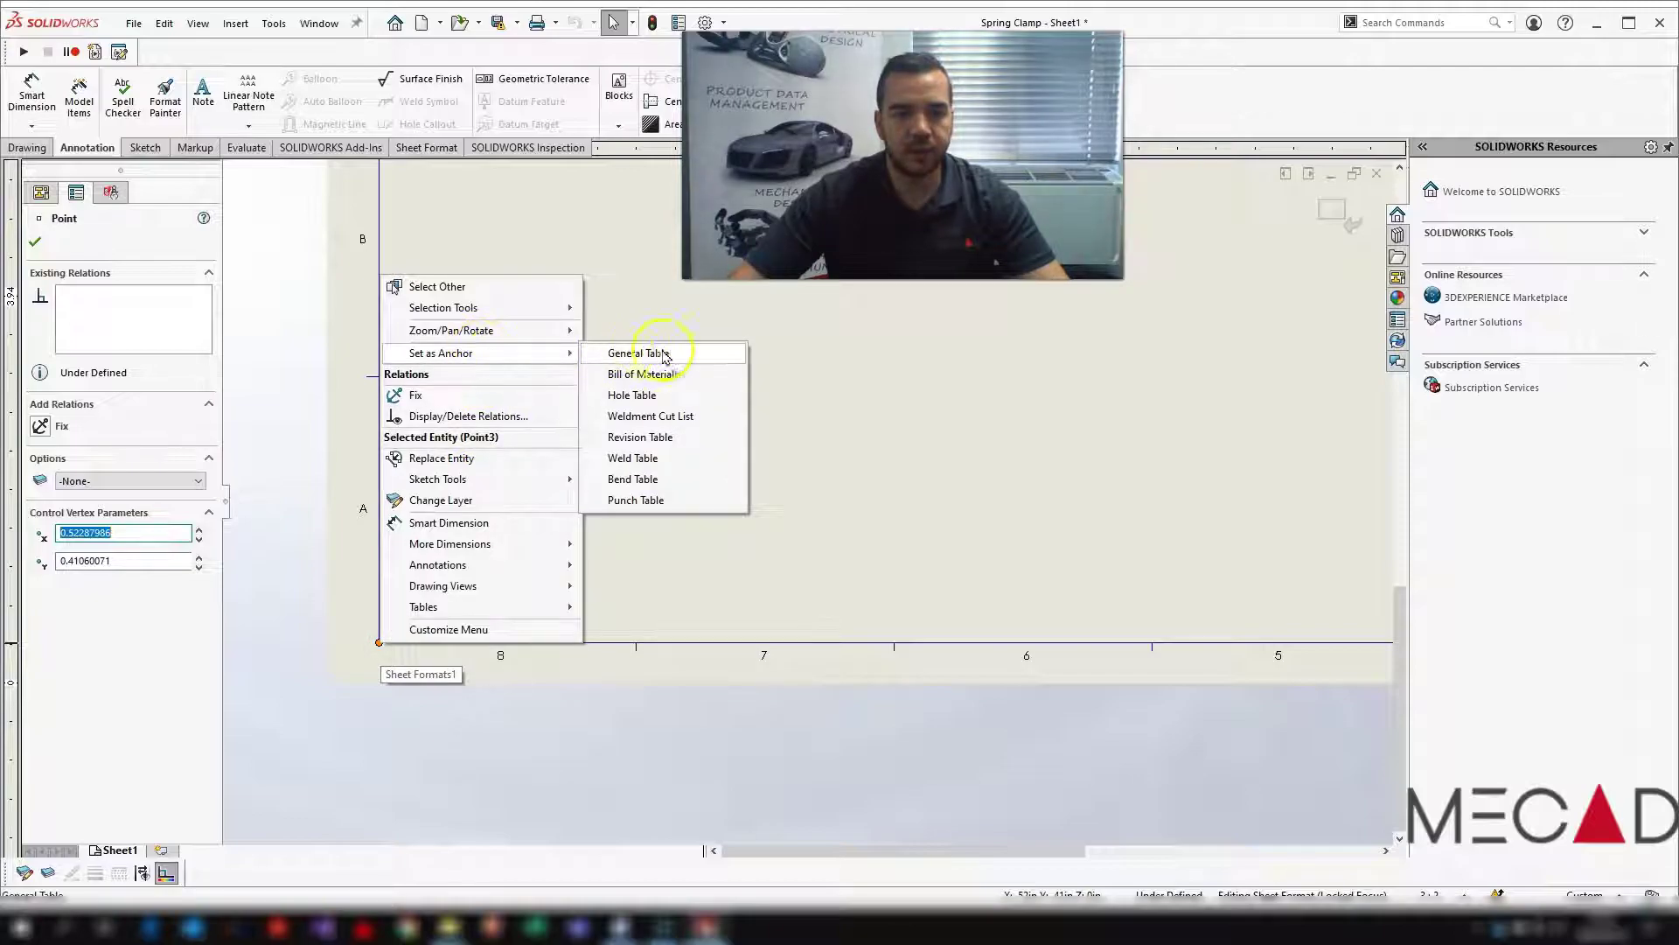
pyautogui.click(685, 438)
pyautogui.click(35, 241)
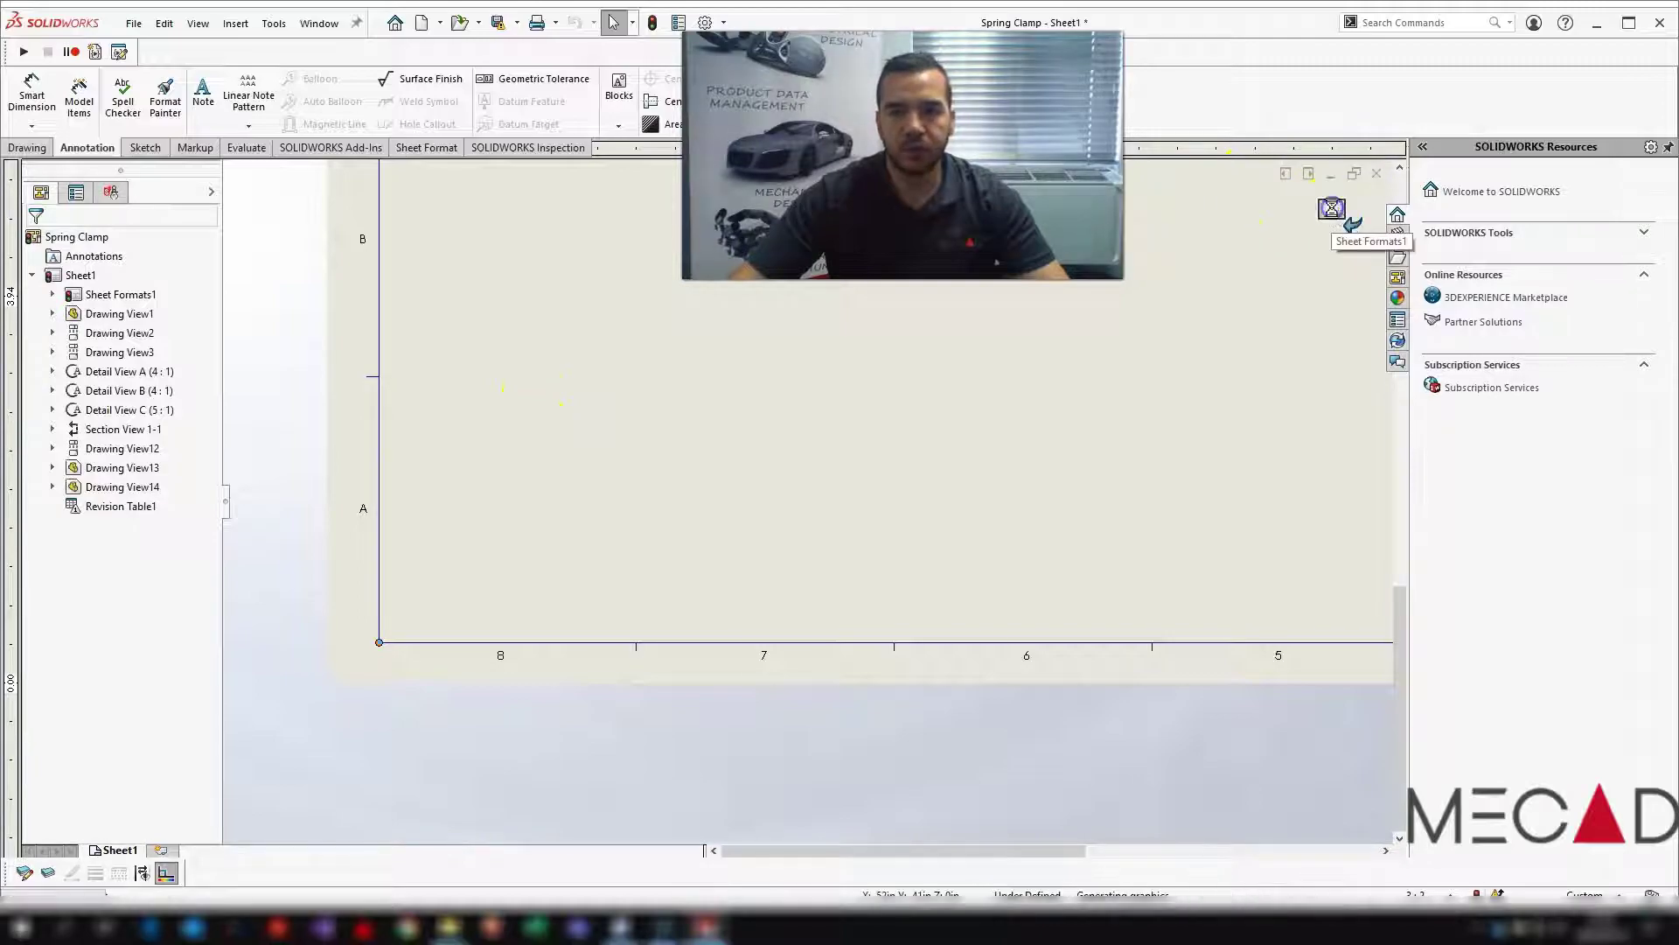
pyautogui.click(1339, 213)
# Attach the revision table to its anchor point, using the bottom-left corner as the stationary corner
pyautogui.click(429, 572)
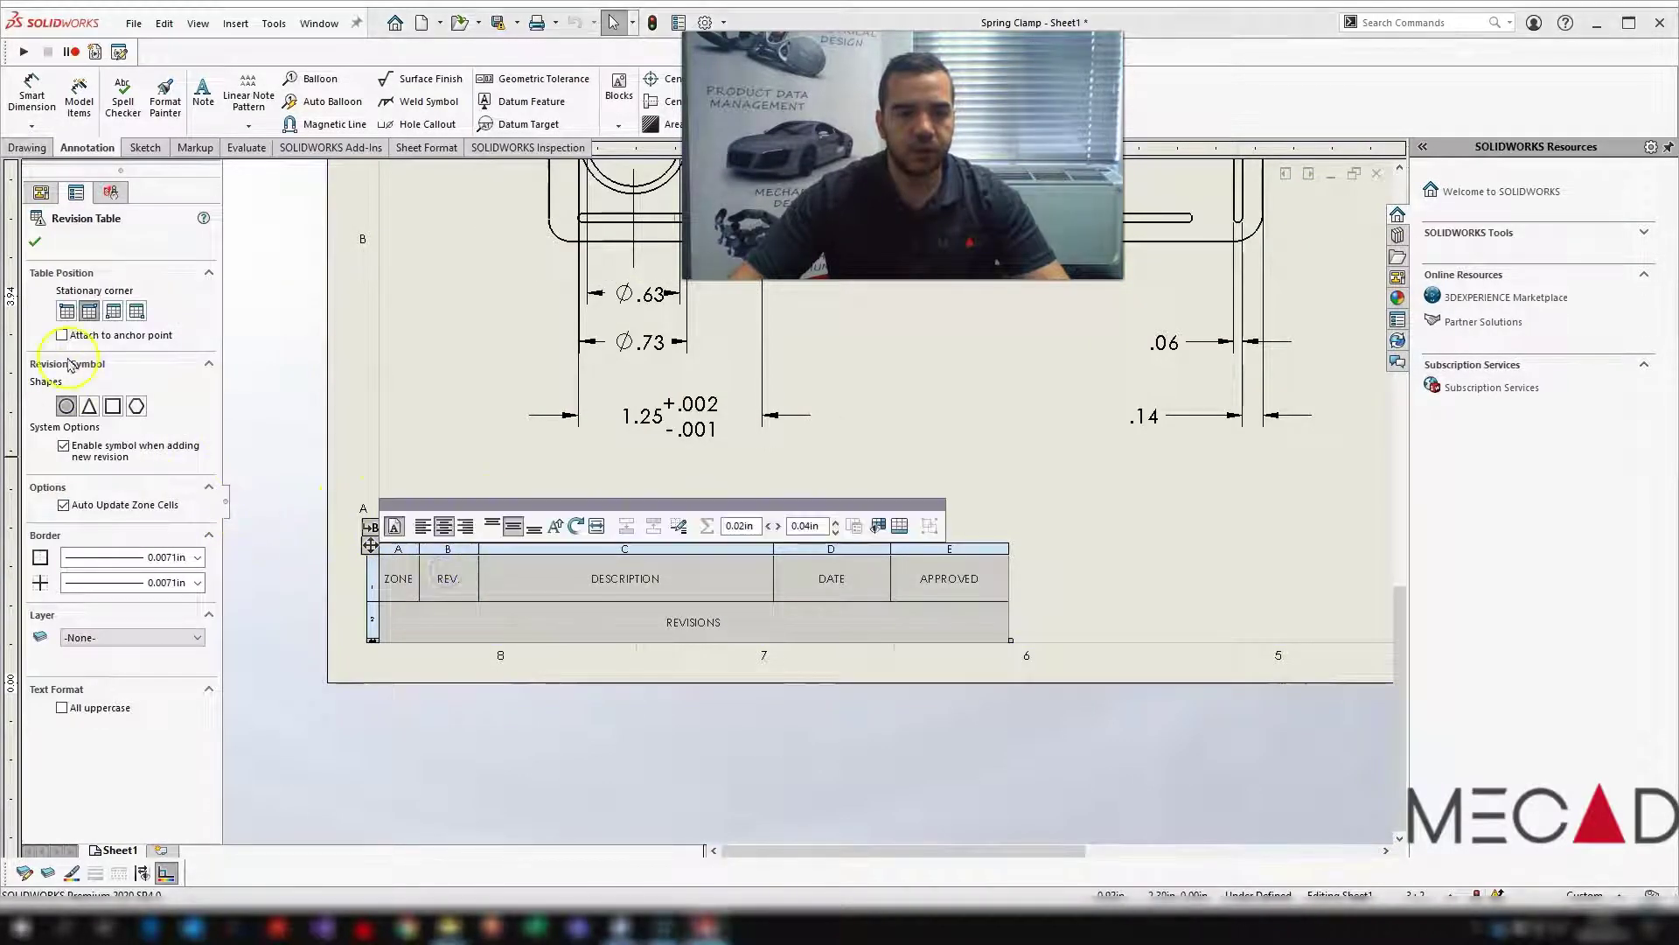
pyautogui.click(70, 311)
pyautogui.click(112, 310)
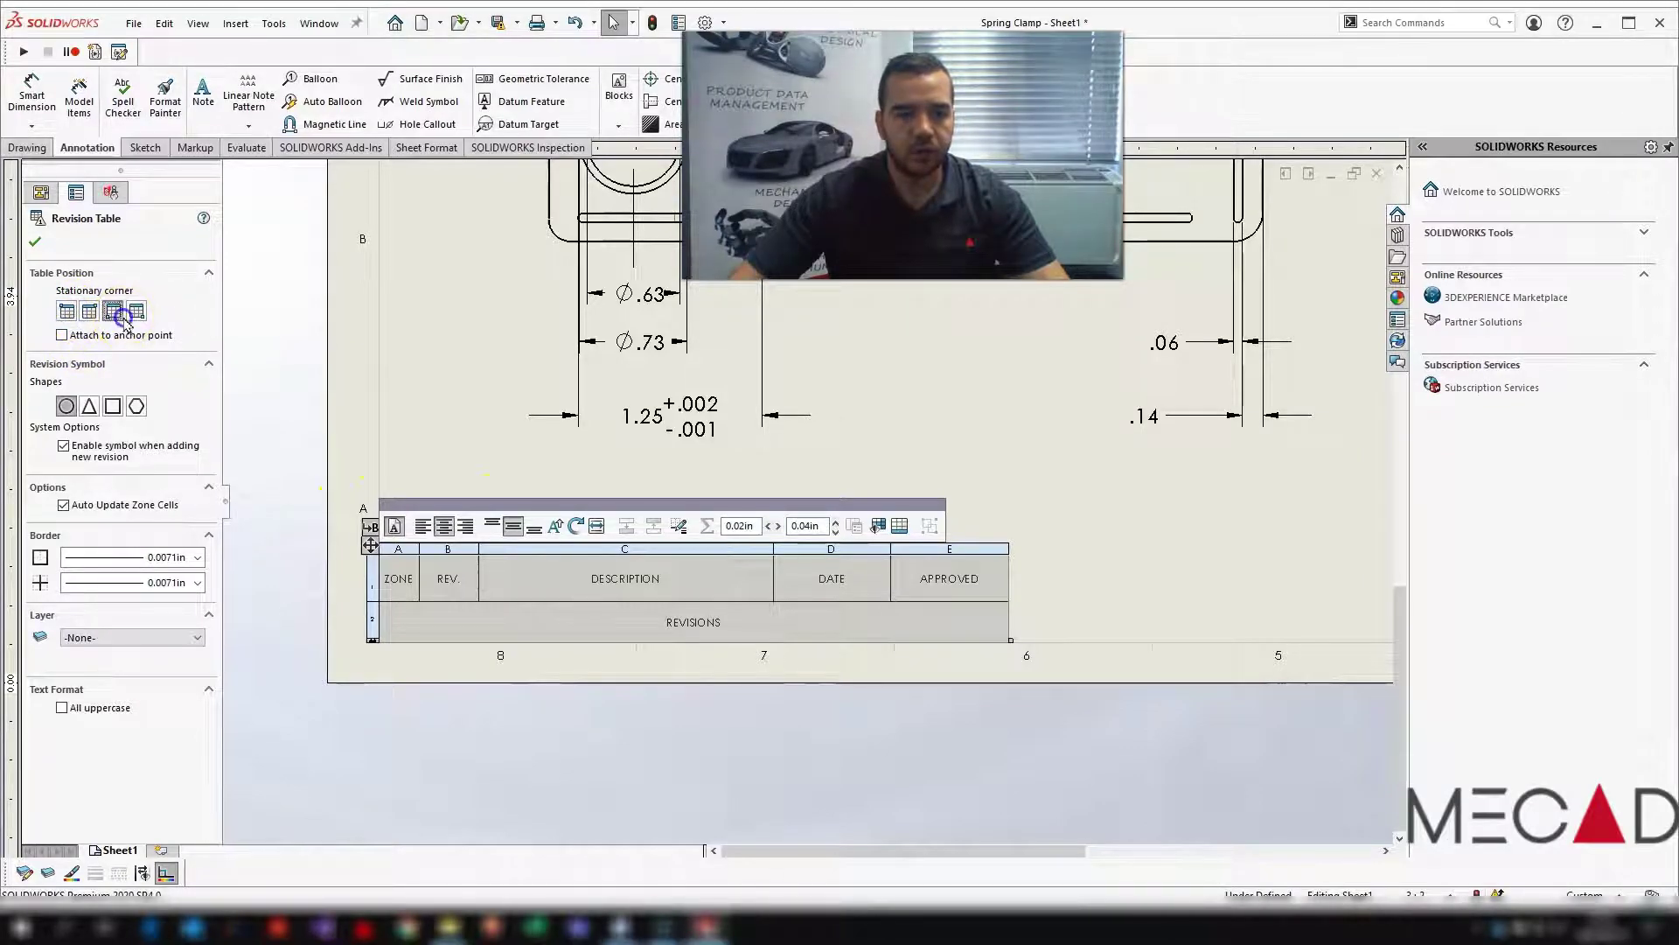
pyautogui.click(62, 335)
pyautogui.click(89, 310)
pyautogui.click(67, 310)
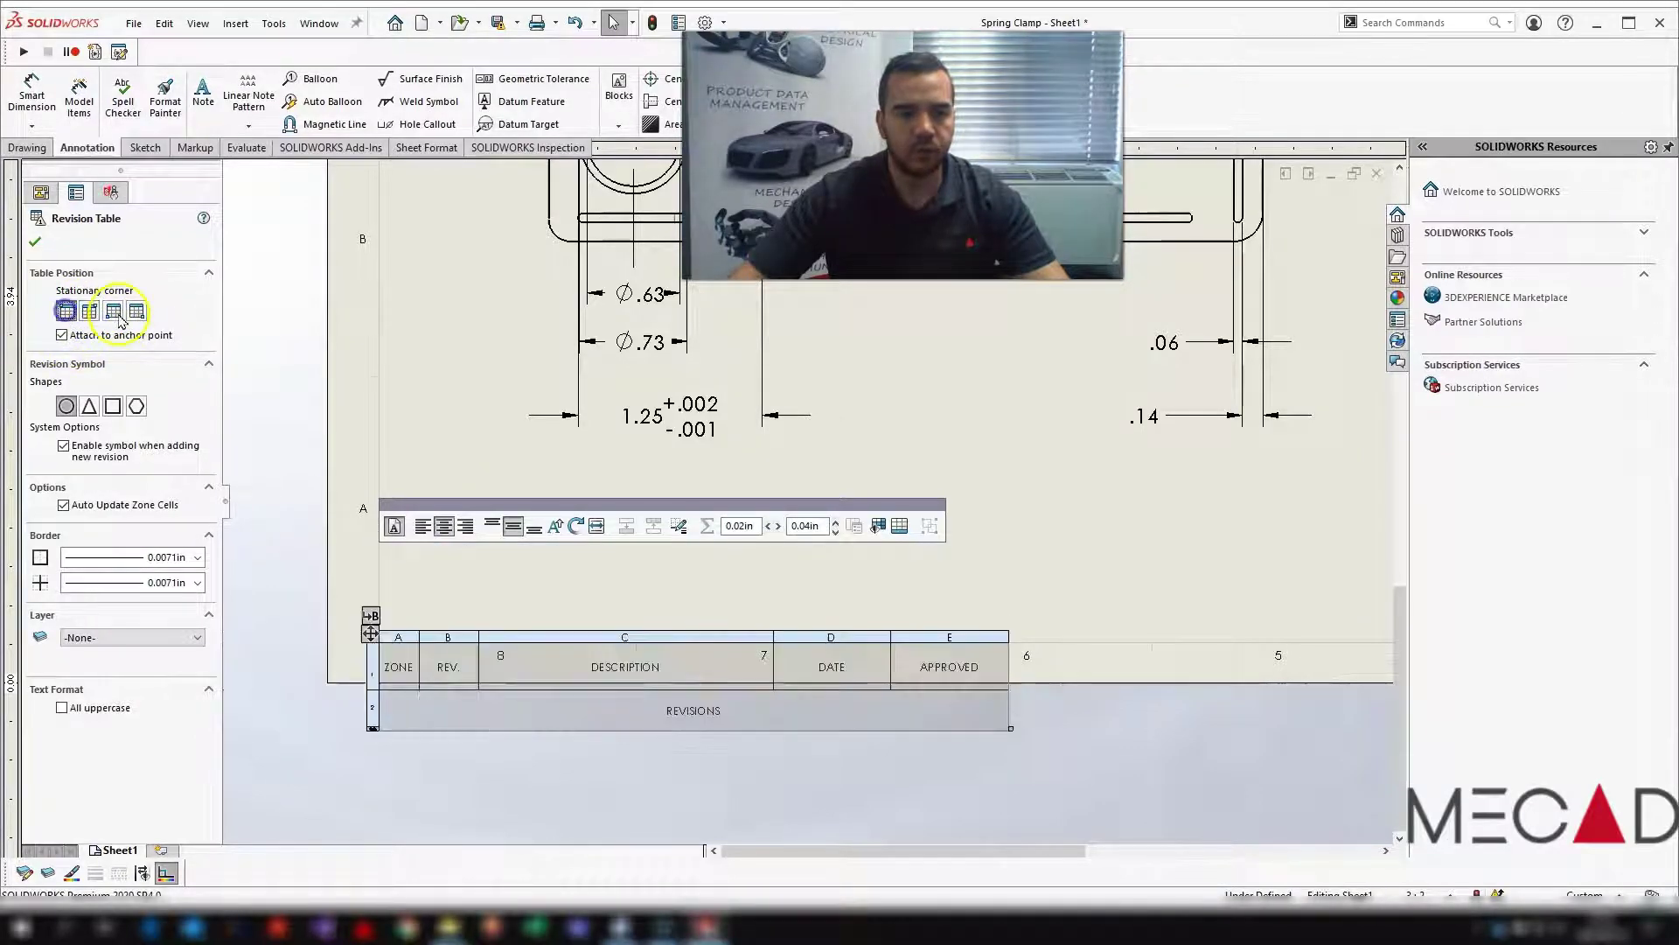
pyautogui.click(136, 313)
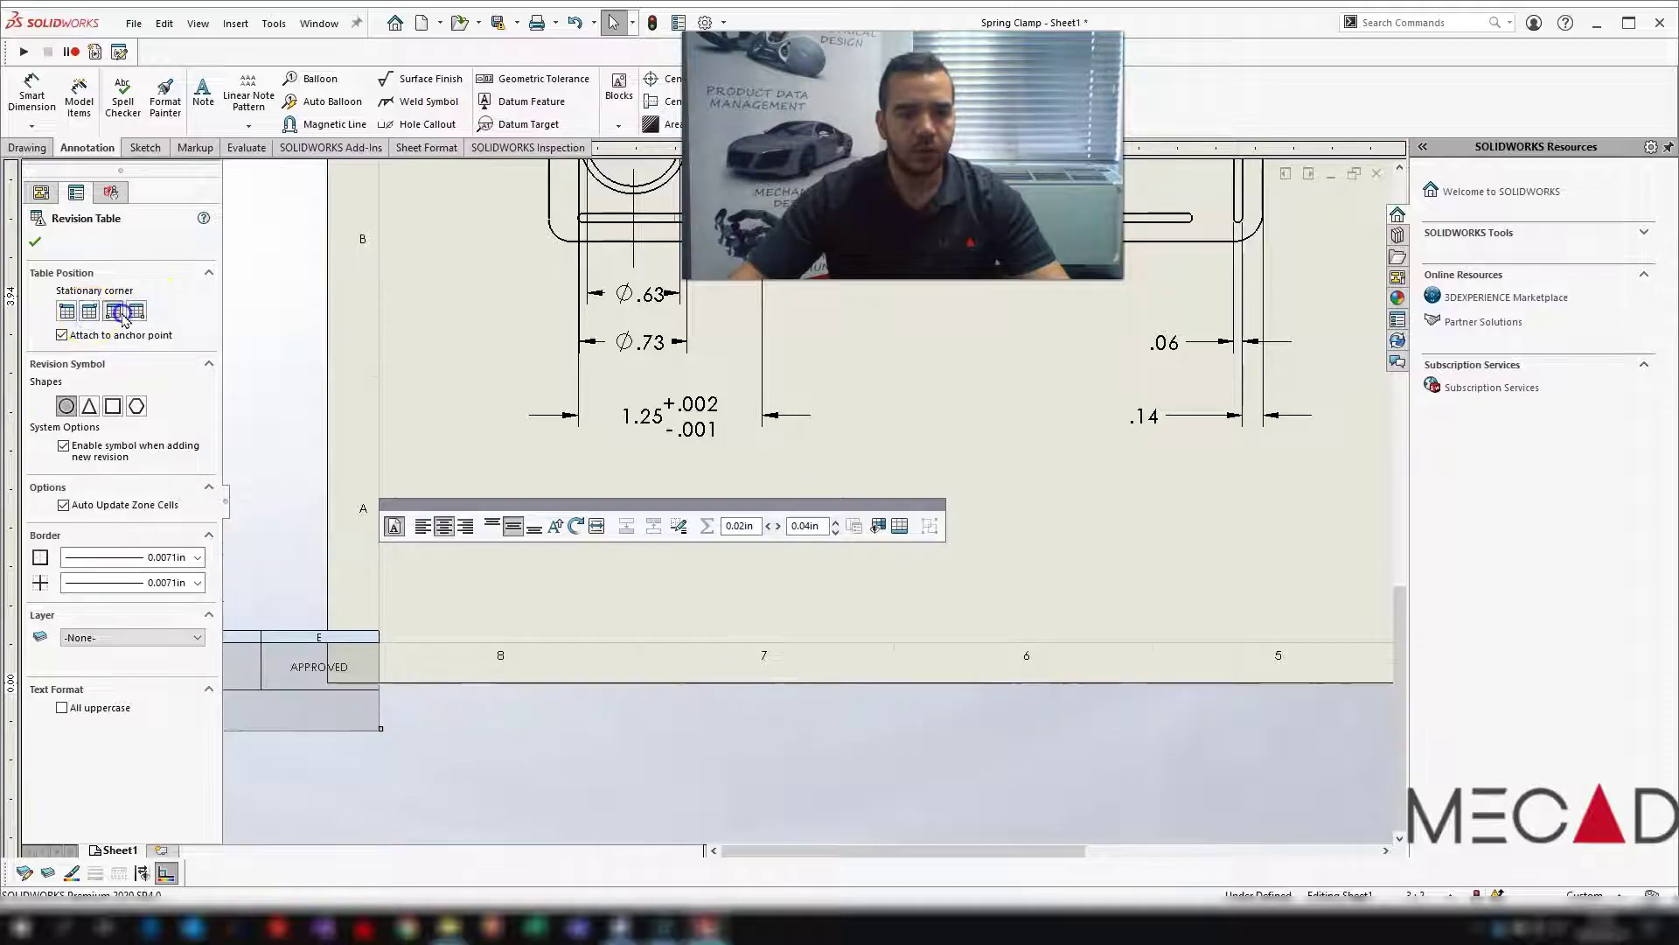
pyautogui.click(113, 310)
pyautogui.click(35, 241)
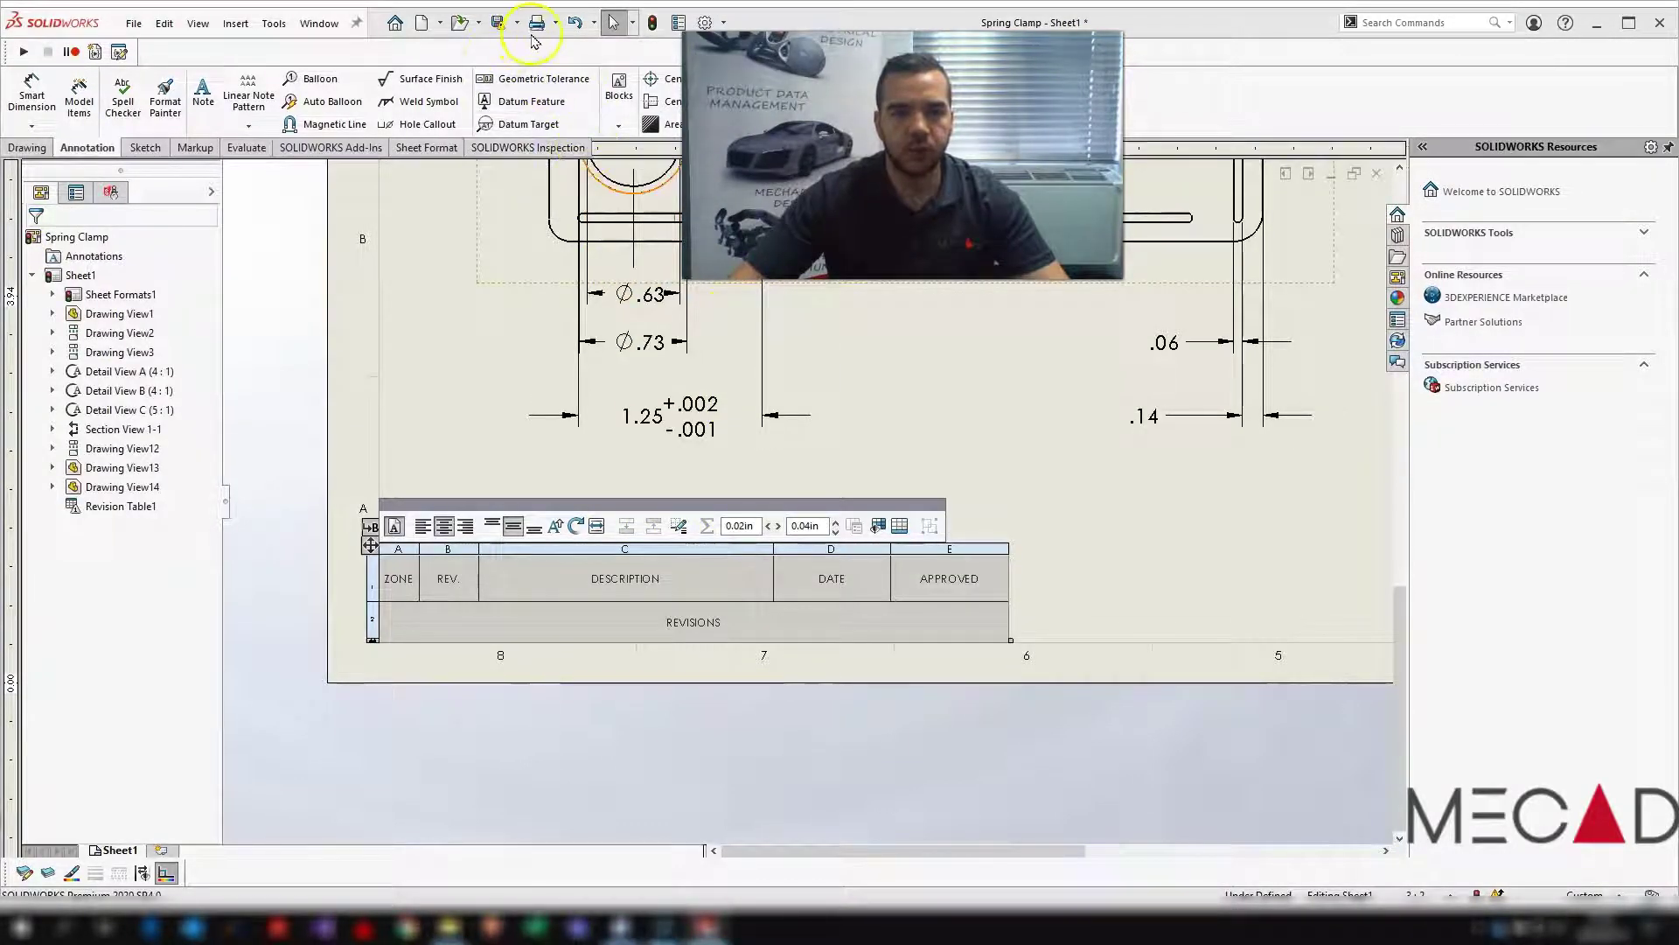
# Save the Spring Clamp drawing and part, and check both into PDM with the comment "INITIAL RELEASE"
pyautogui.click(497, 23)
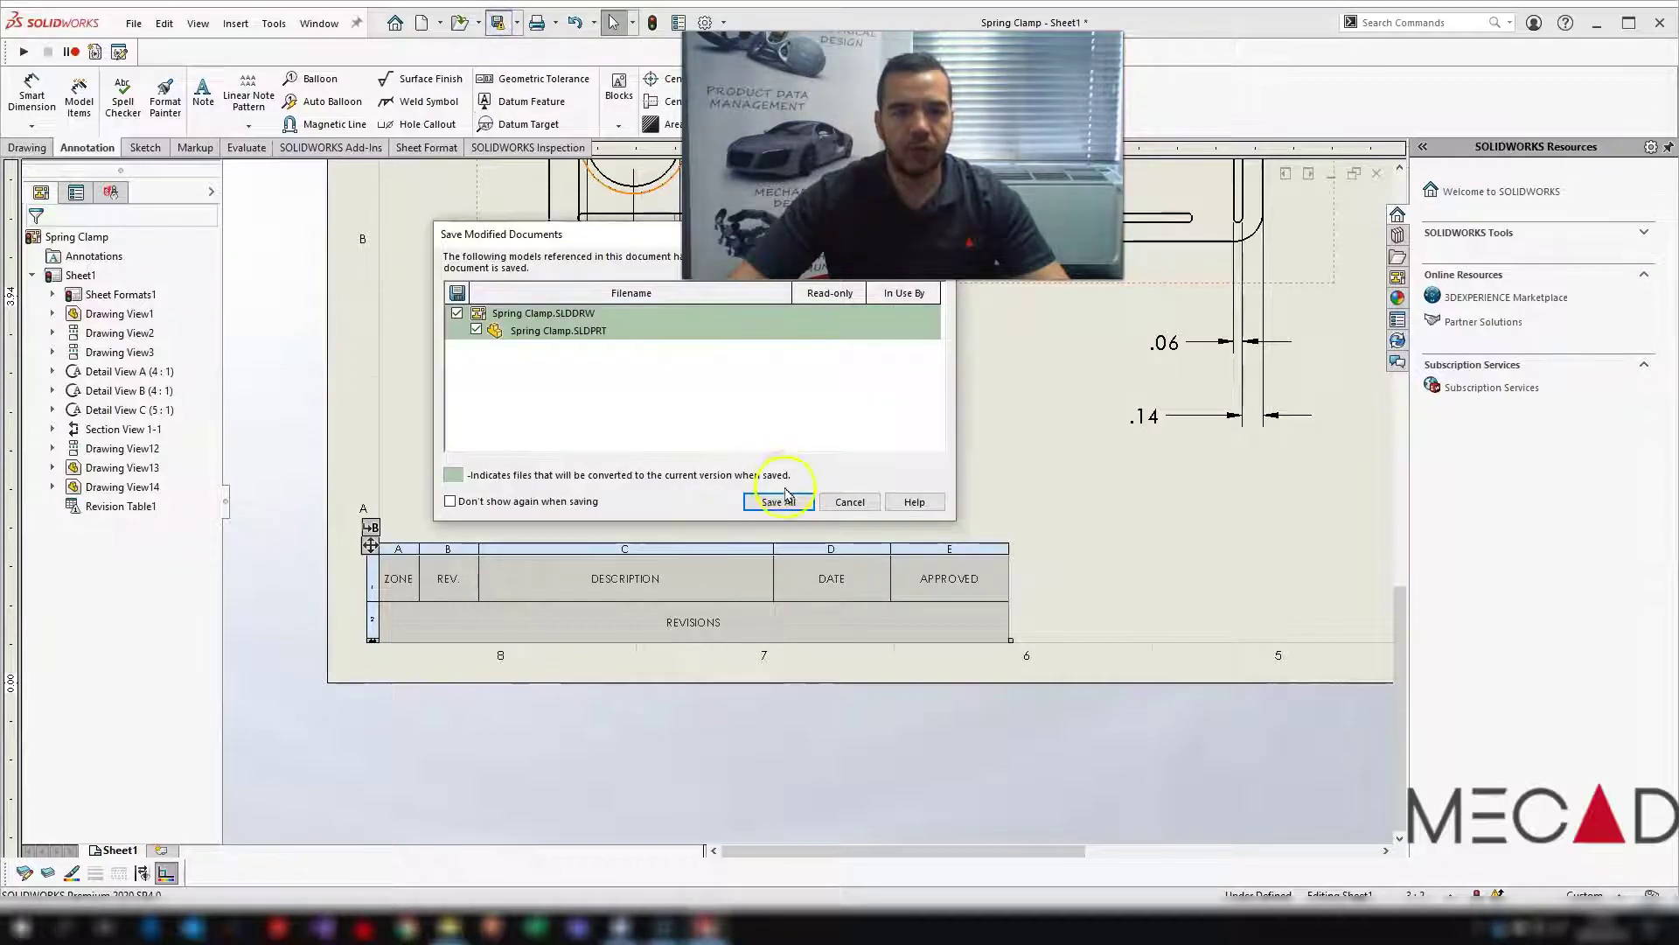
pyautogui.click(784, 500)
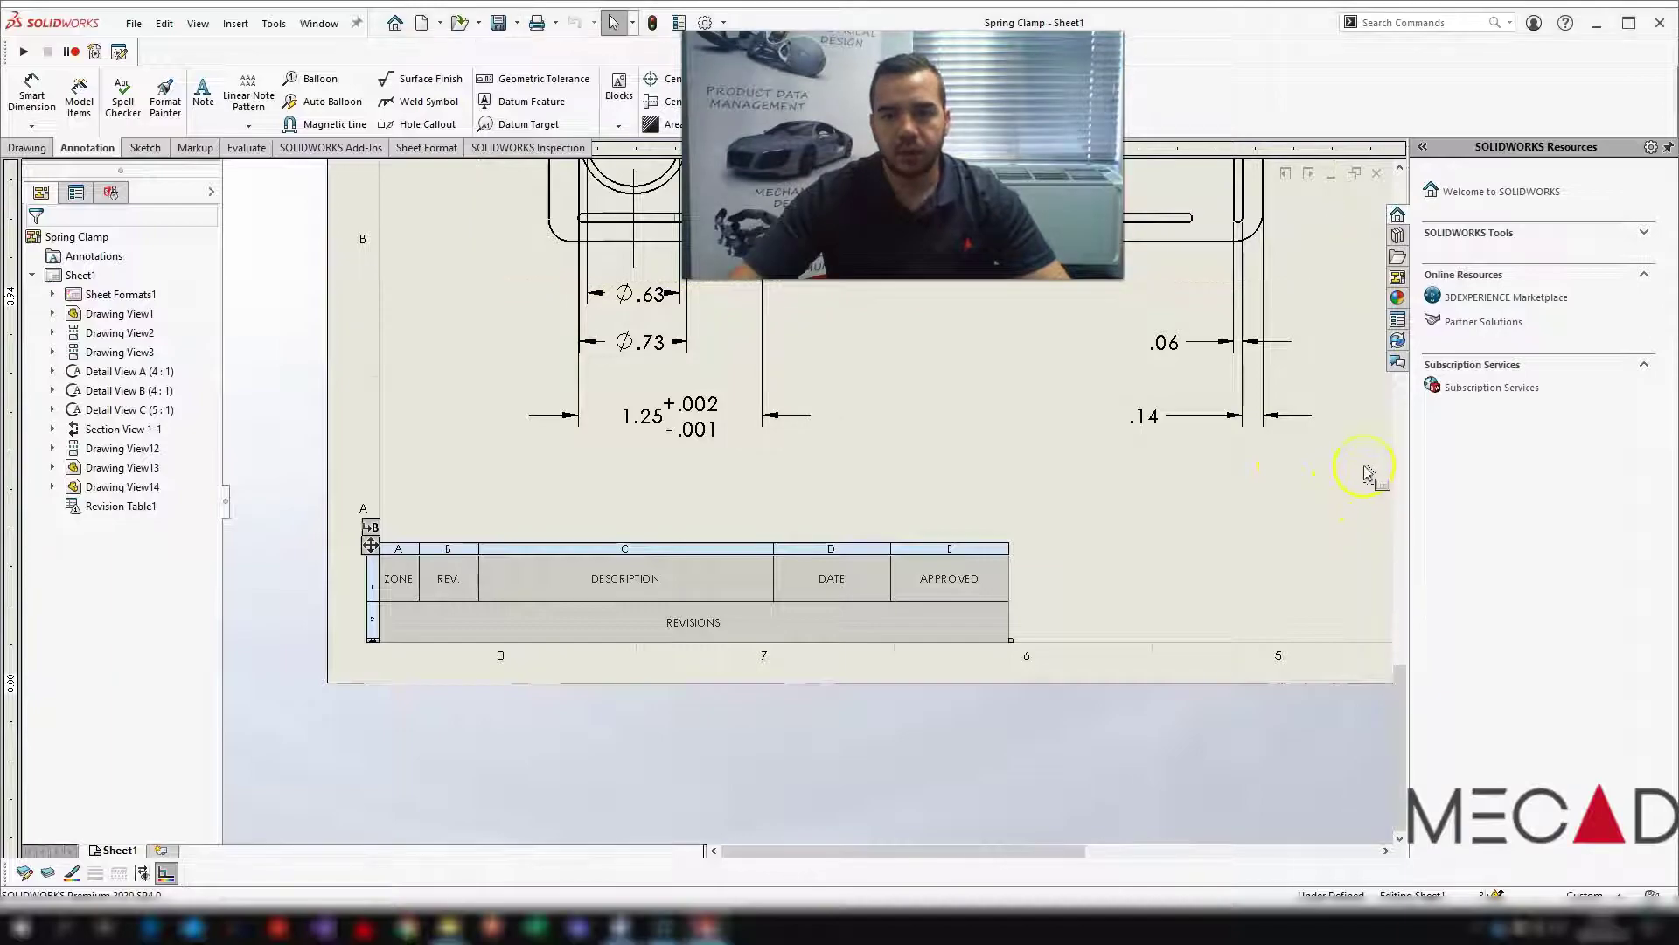
pyautogui.click(1398, 340)
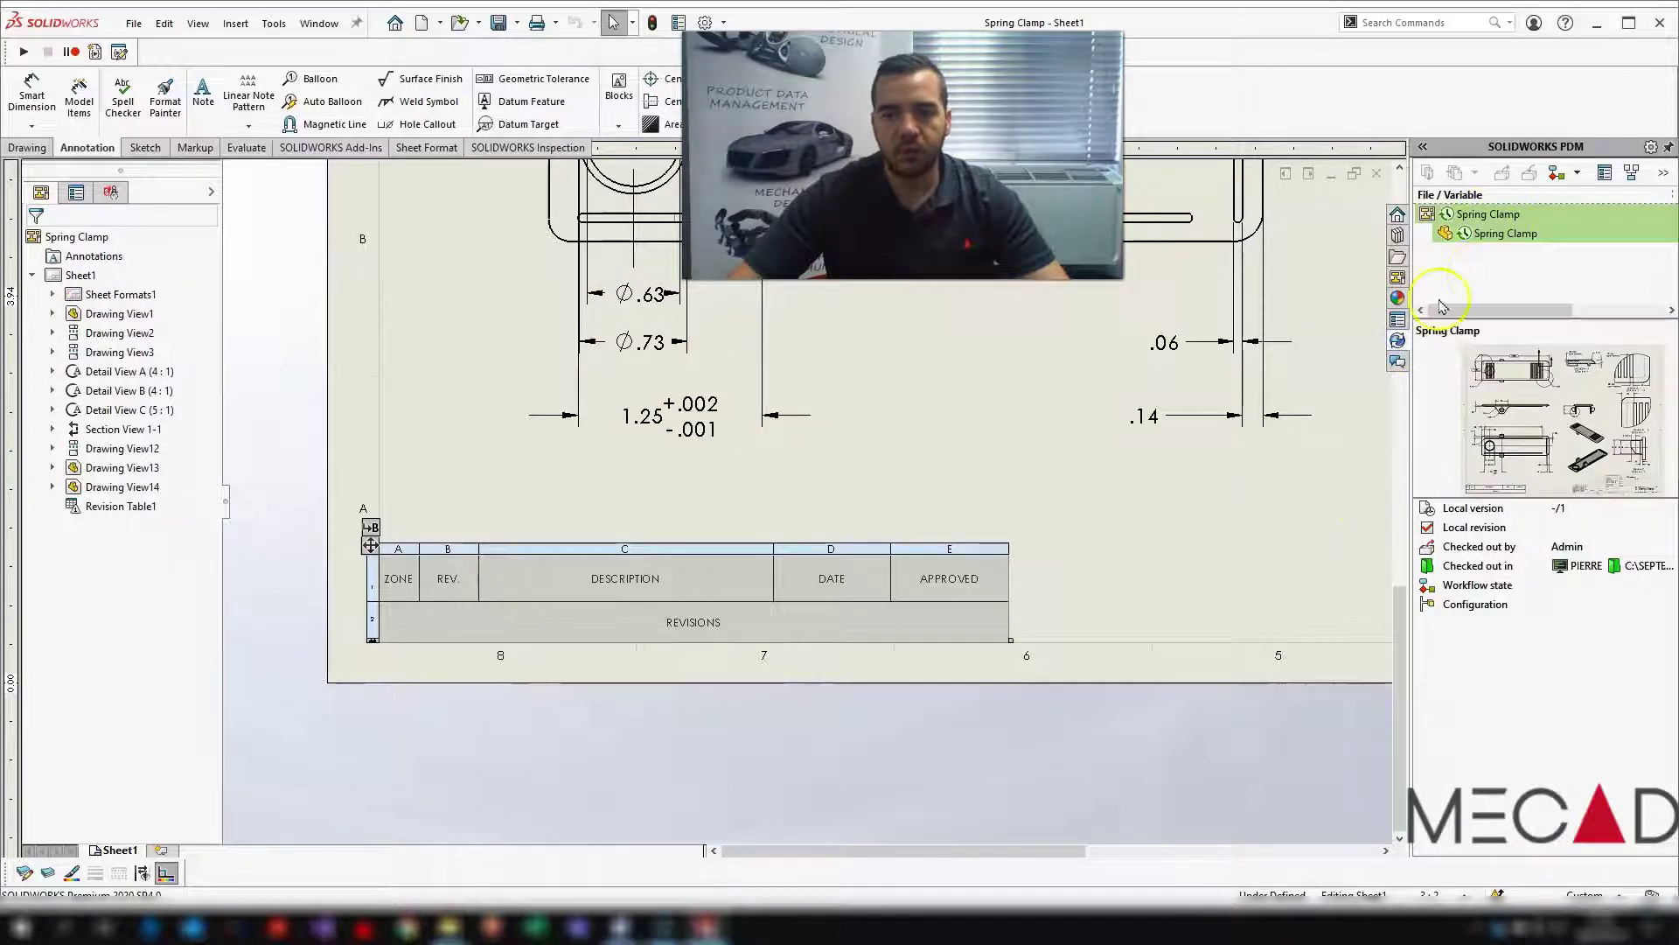
pyautogui.click(1508, 215)
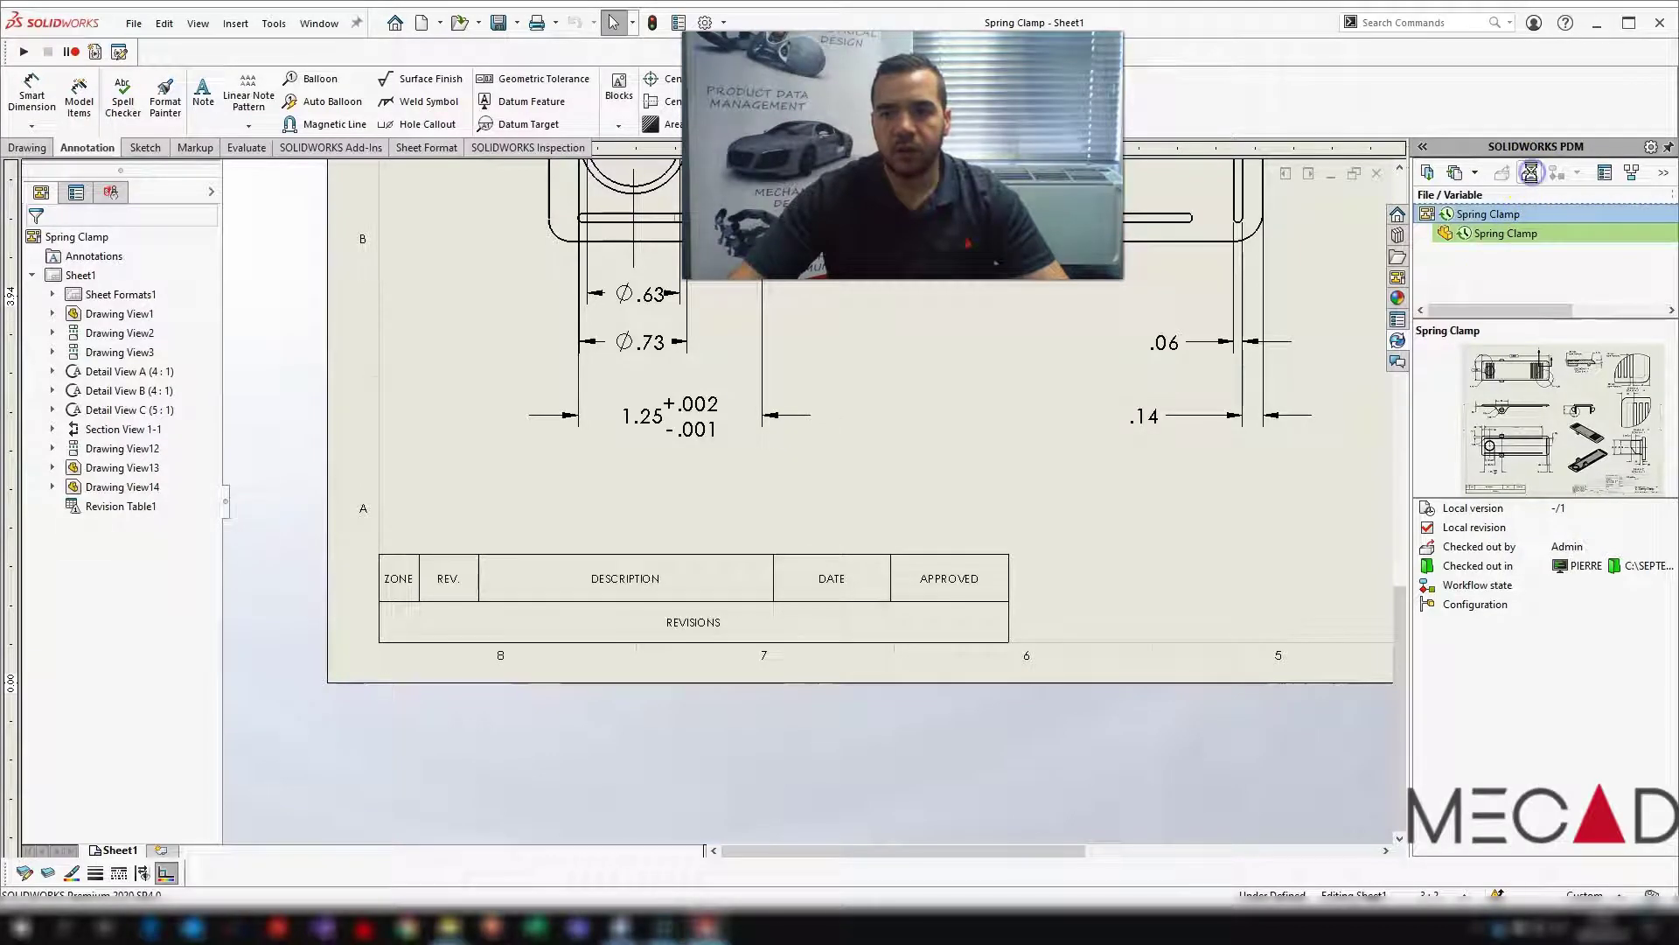
pyautogui.click(1530, 173)
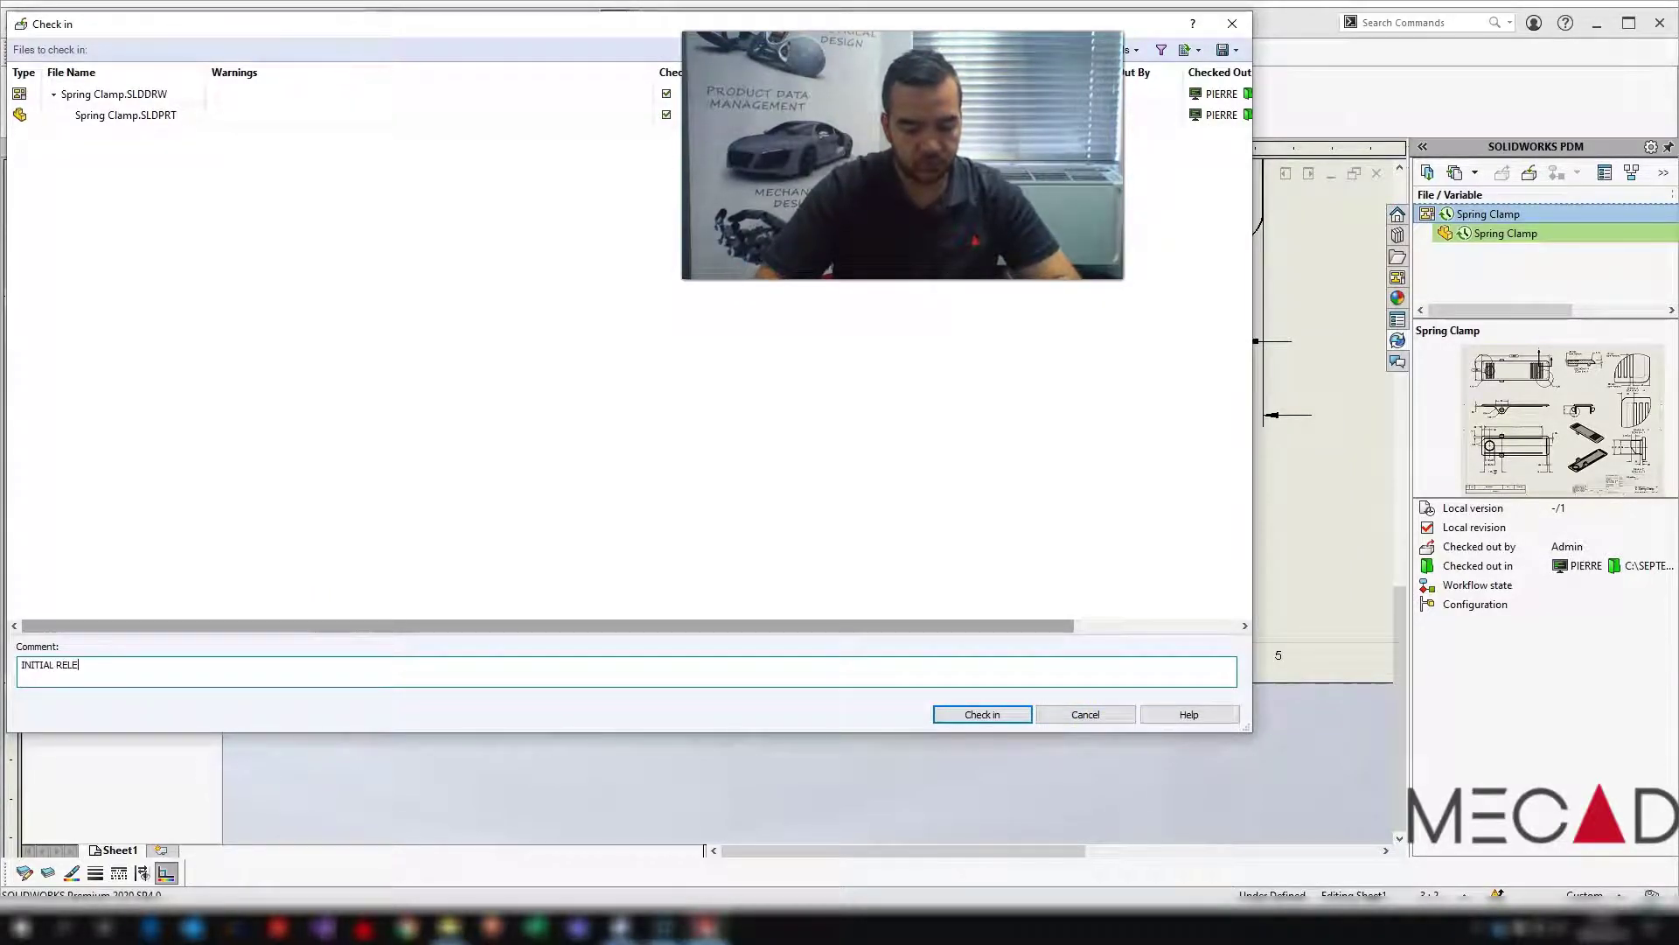
pyautogui.write('INITIAL RELEASE')
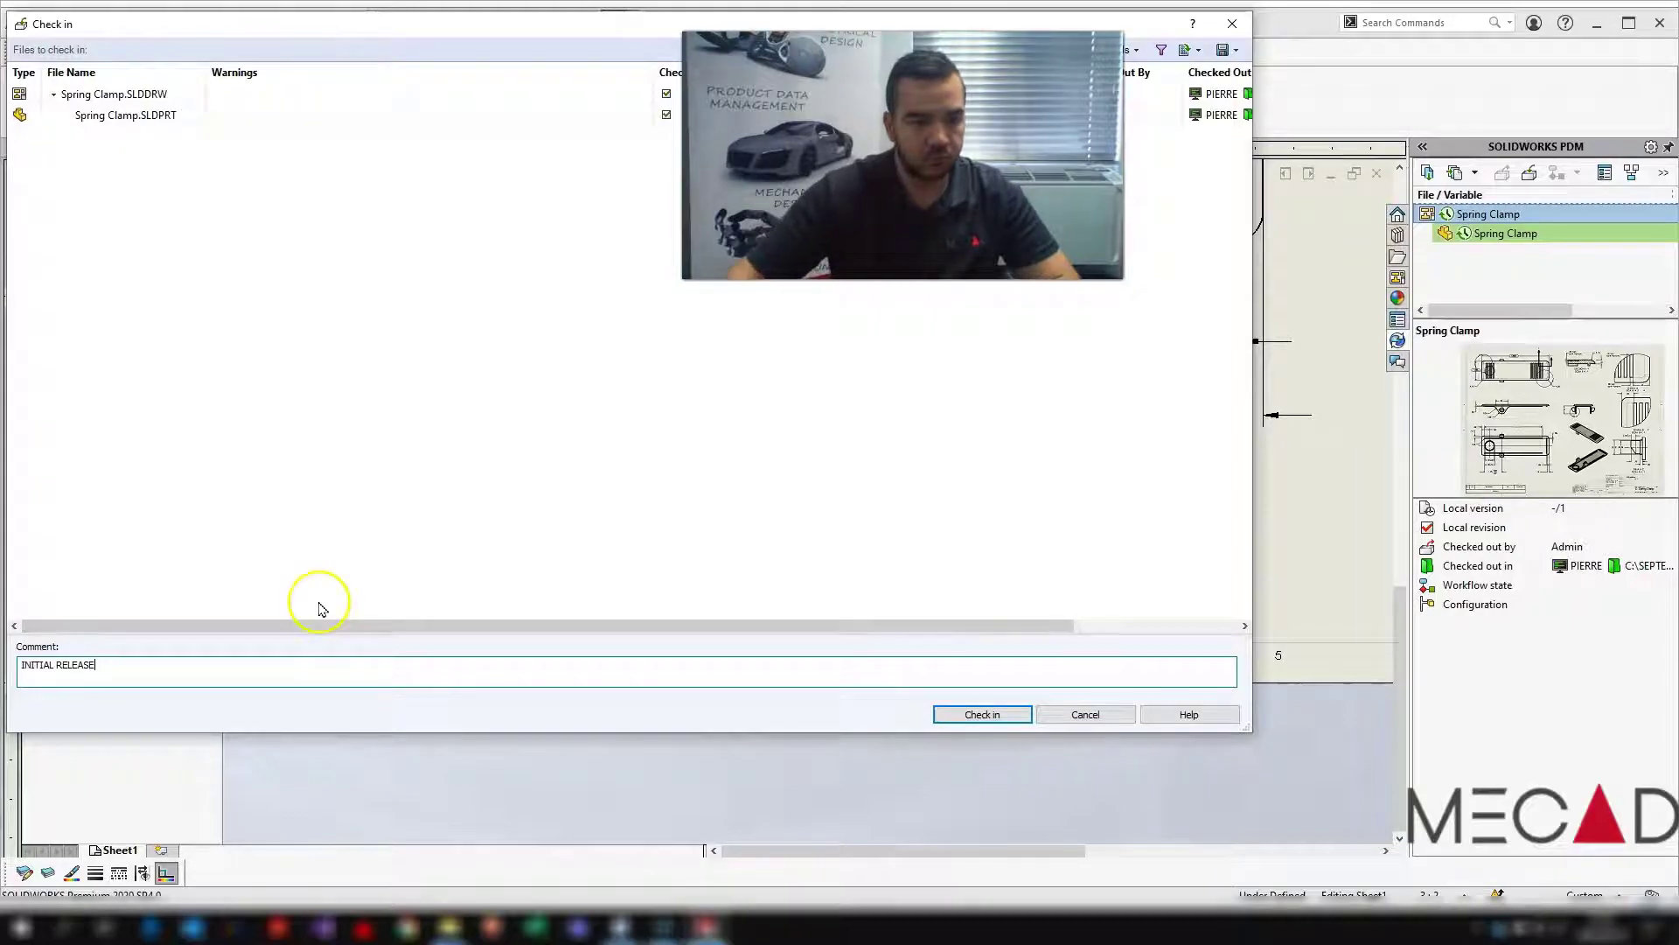
pyautogui.click(1000, 714)
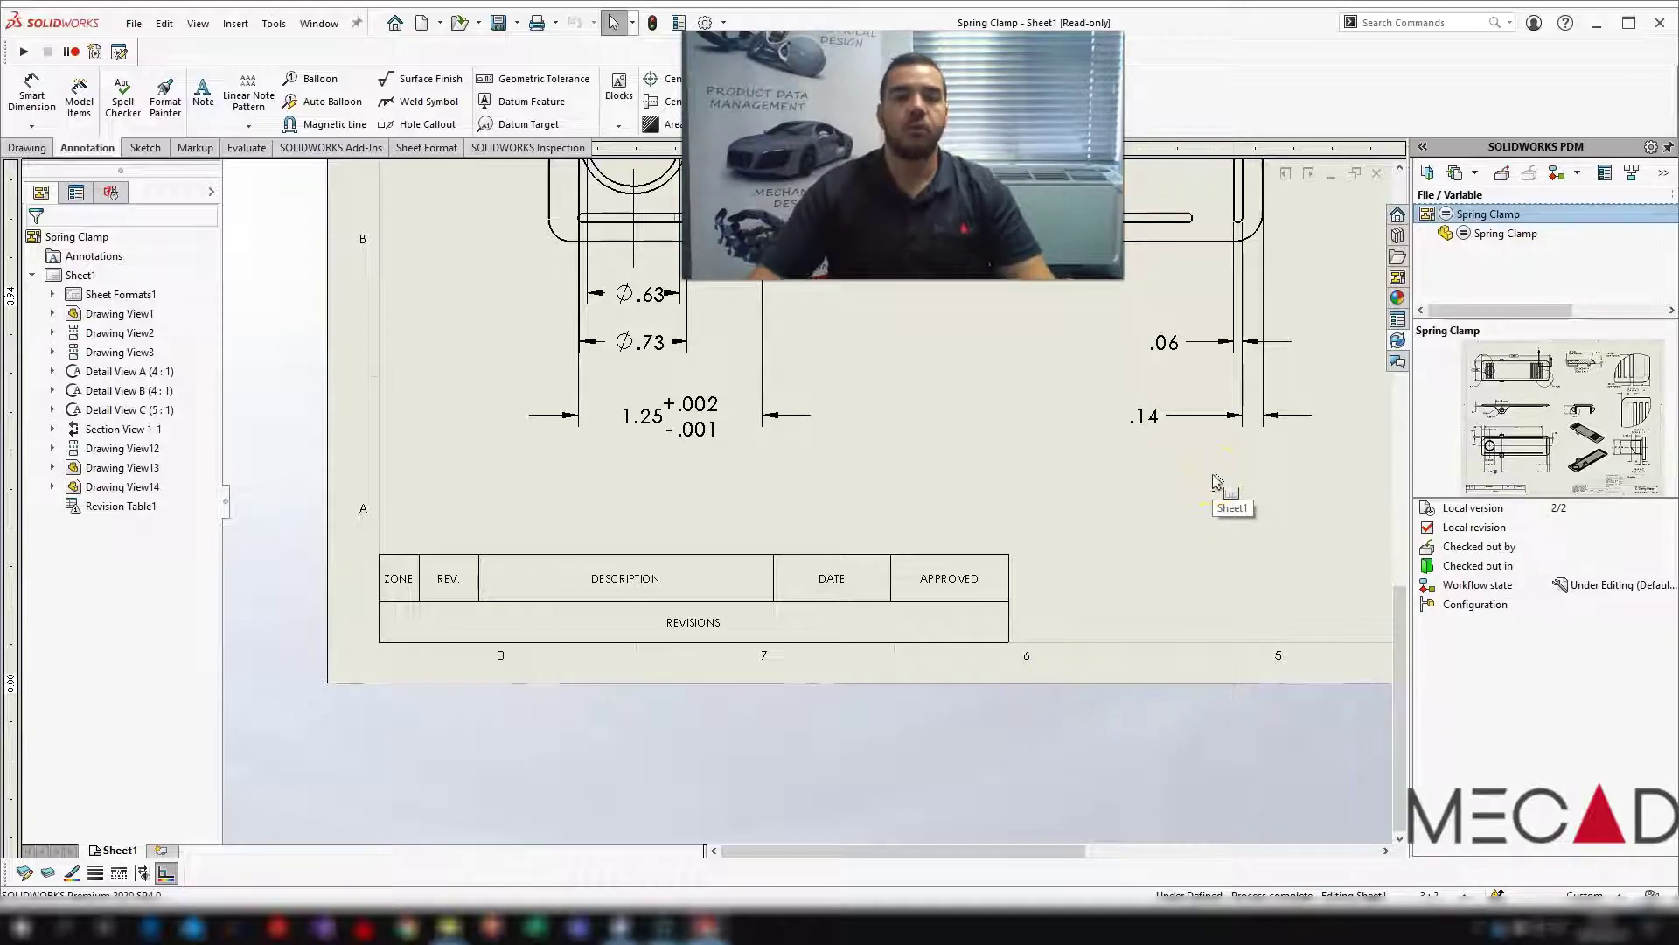
# Run the Submit for Approval transition on the Spring Clamp drawing and part, with a comment asking for the part to be checked
pyautogui.click(394, 569)
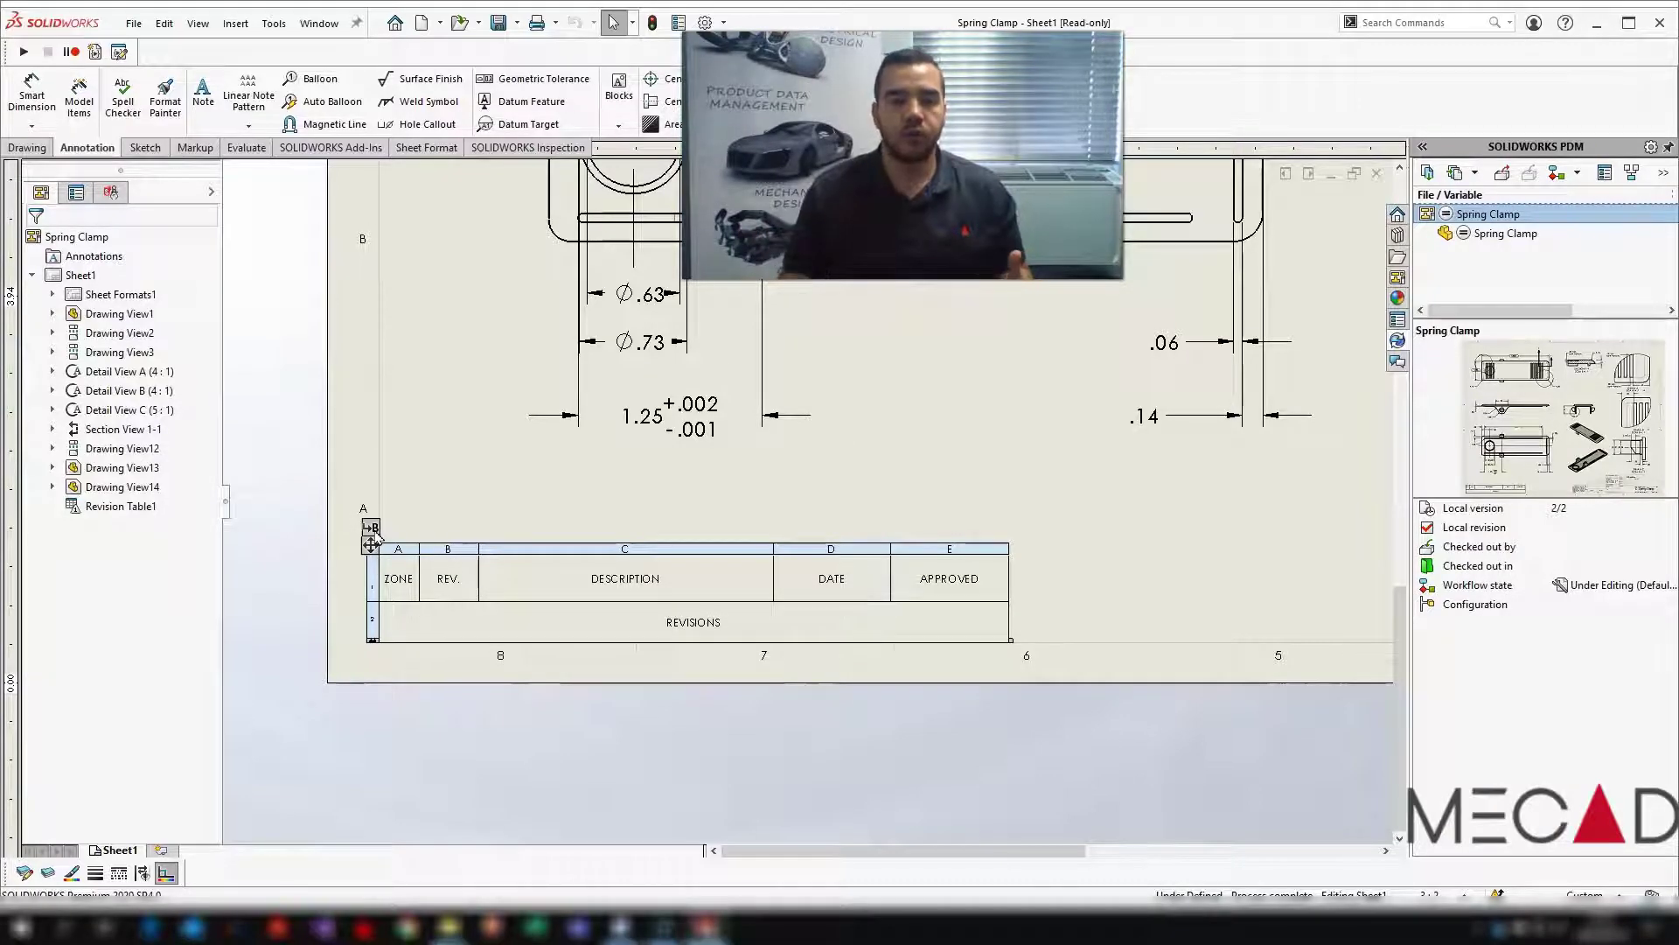
pyautogui.press('Escape')
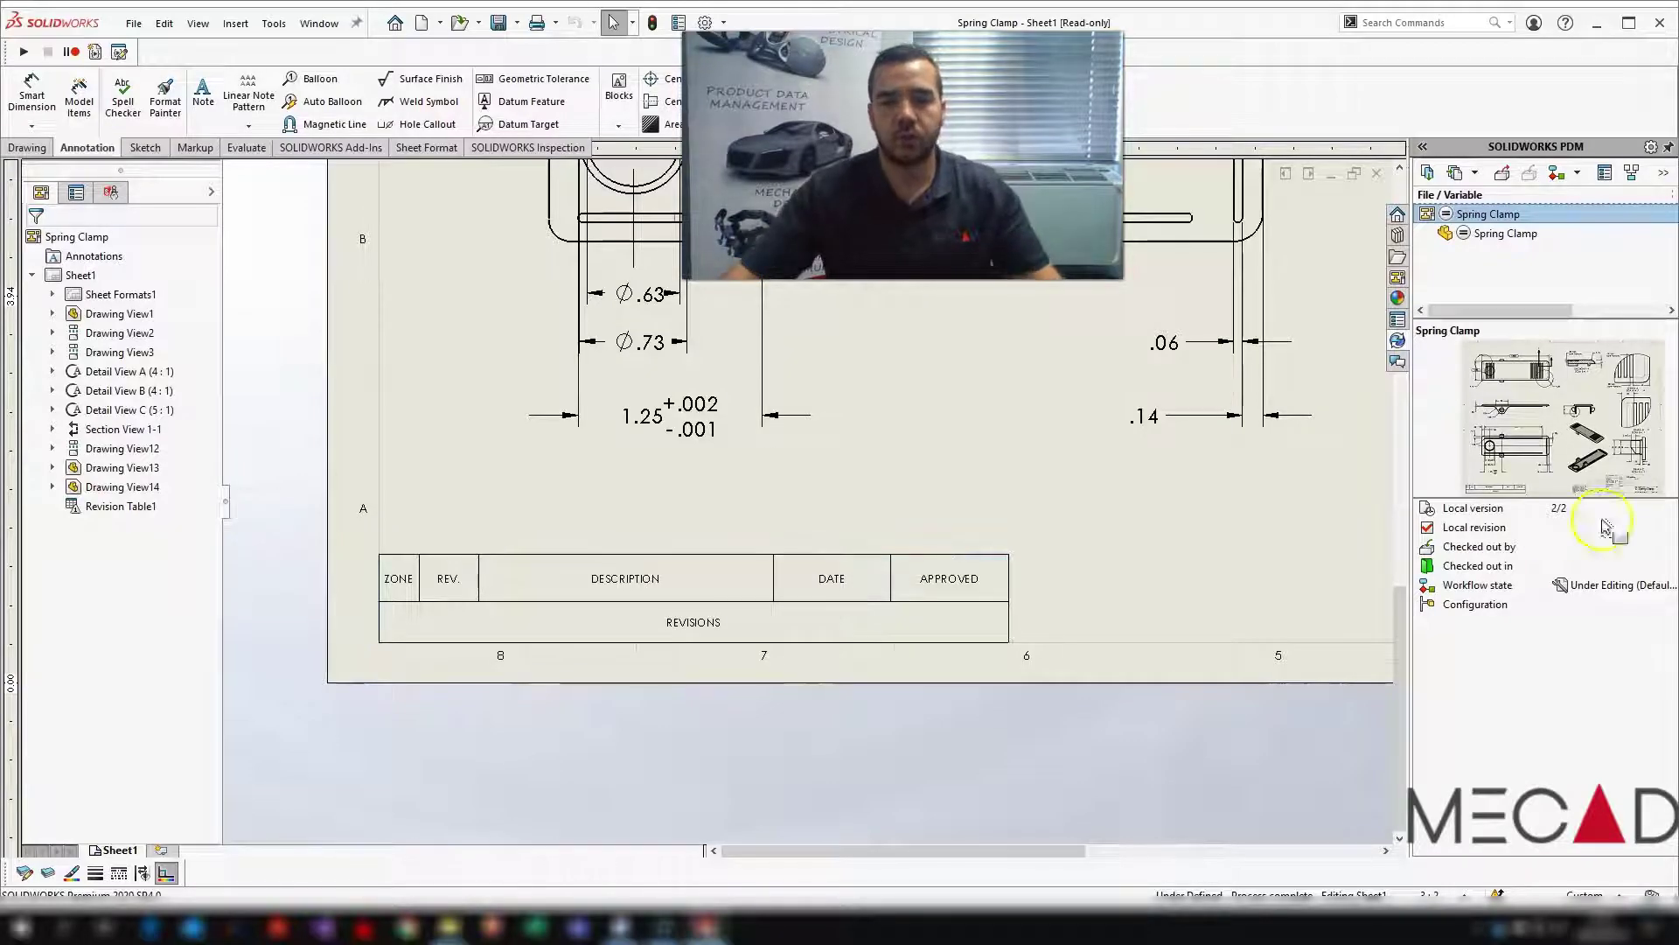
pyautogui.click(1608, 308)
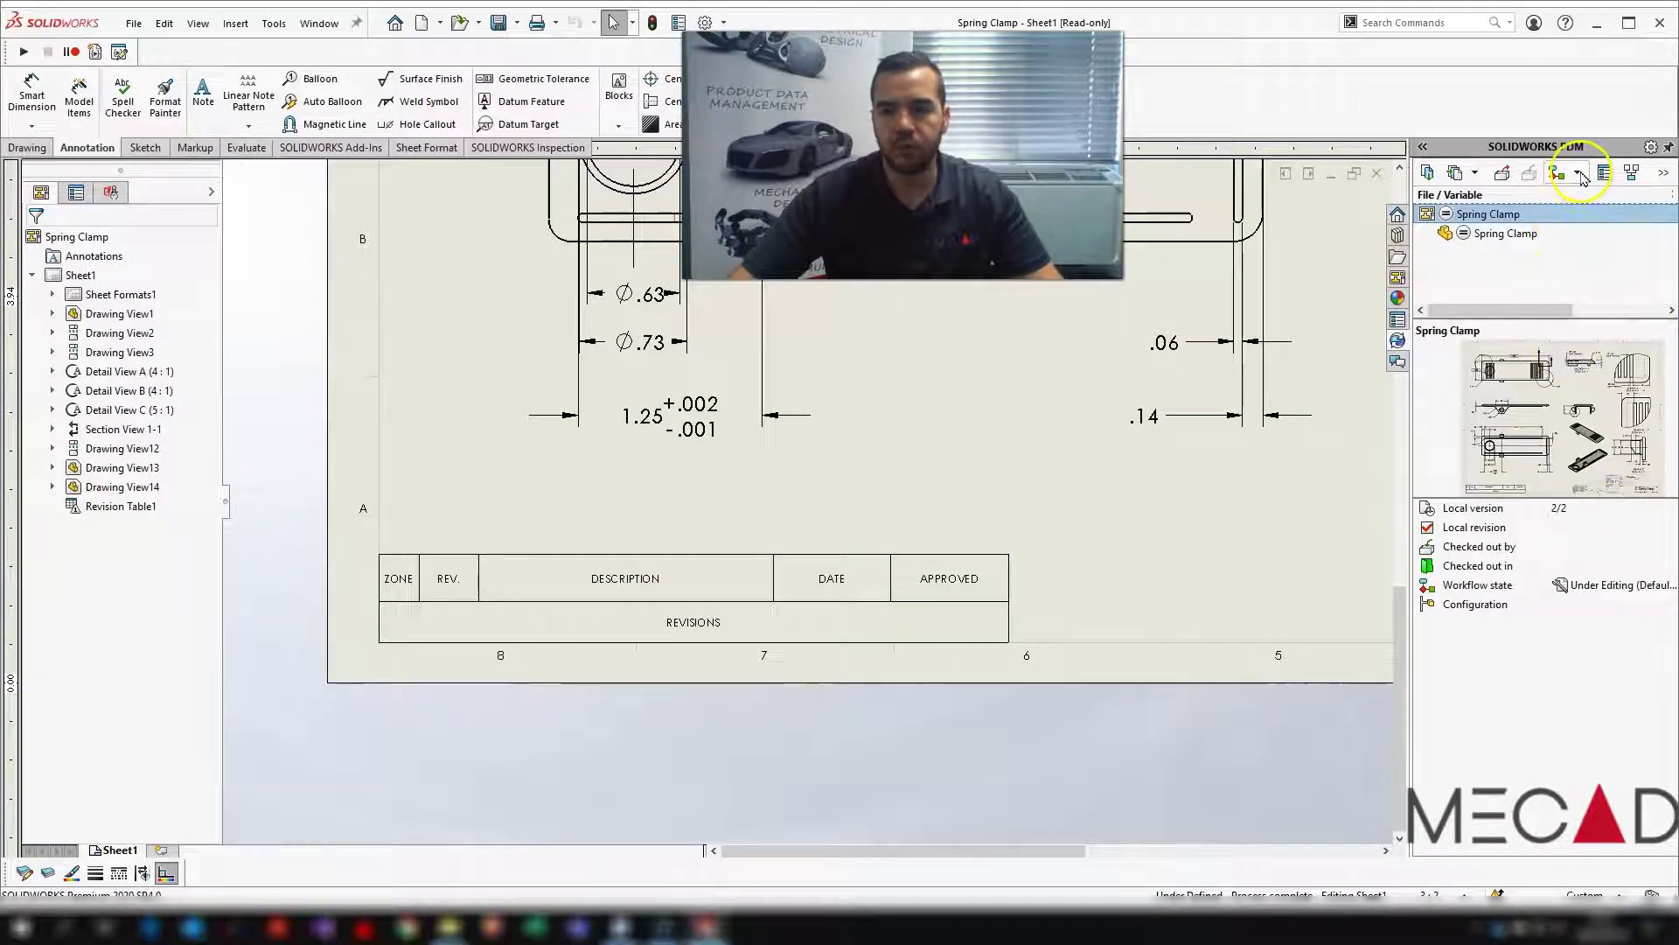
pyautogui.click(1580, 172)
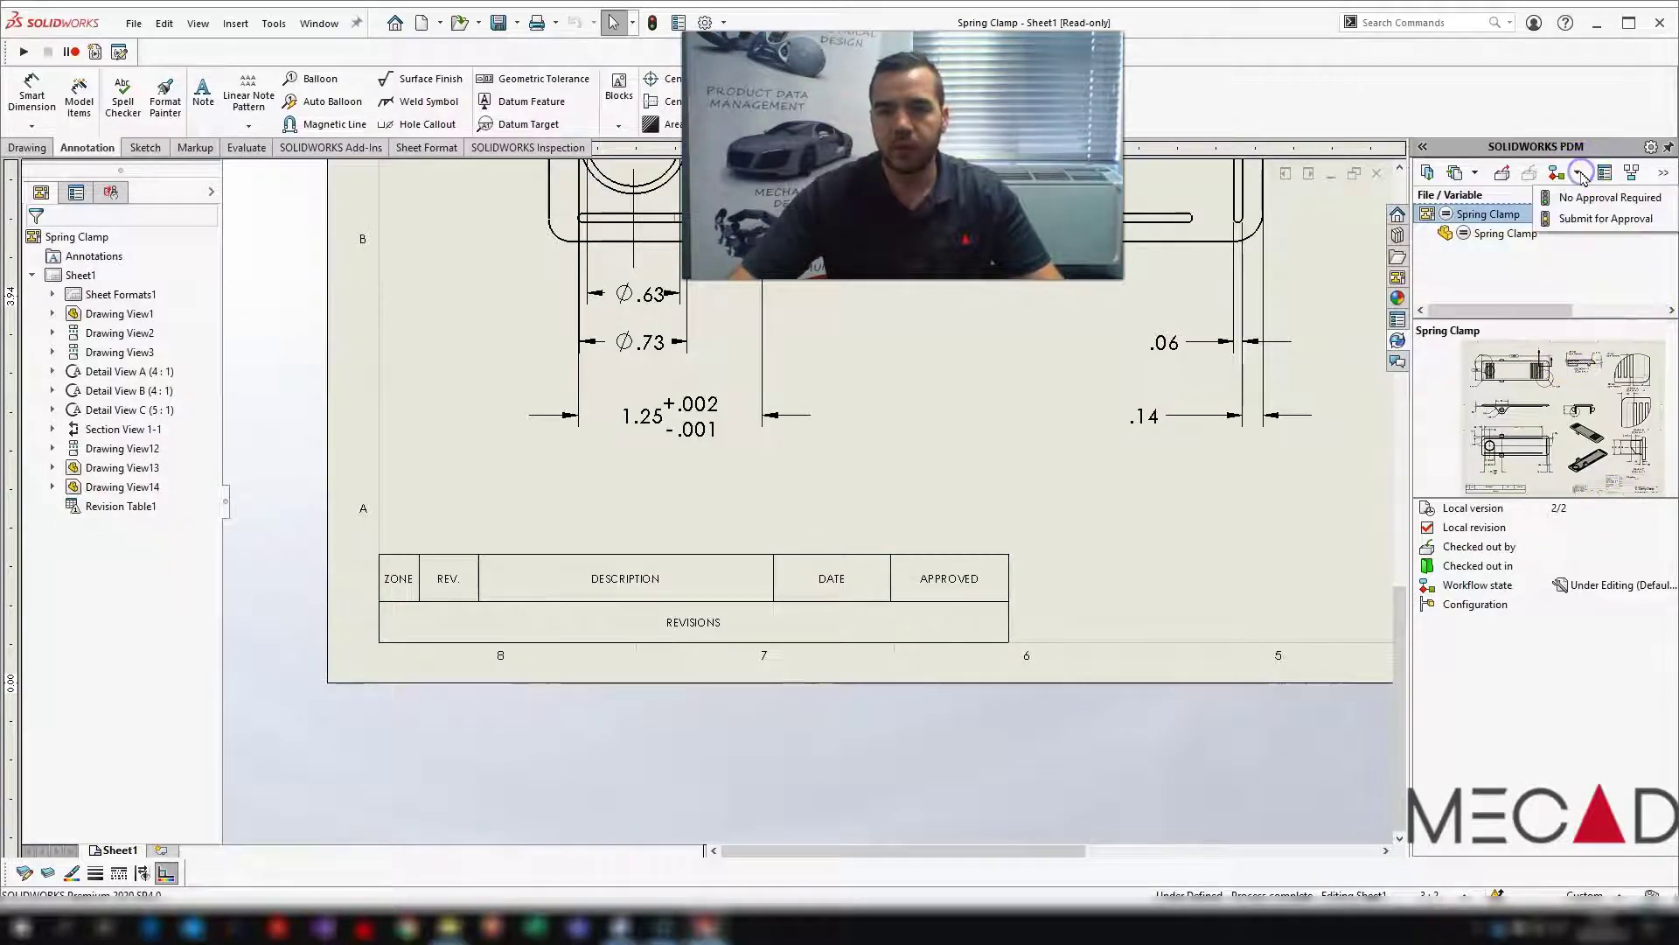
pyautogui.click(1592, 218)
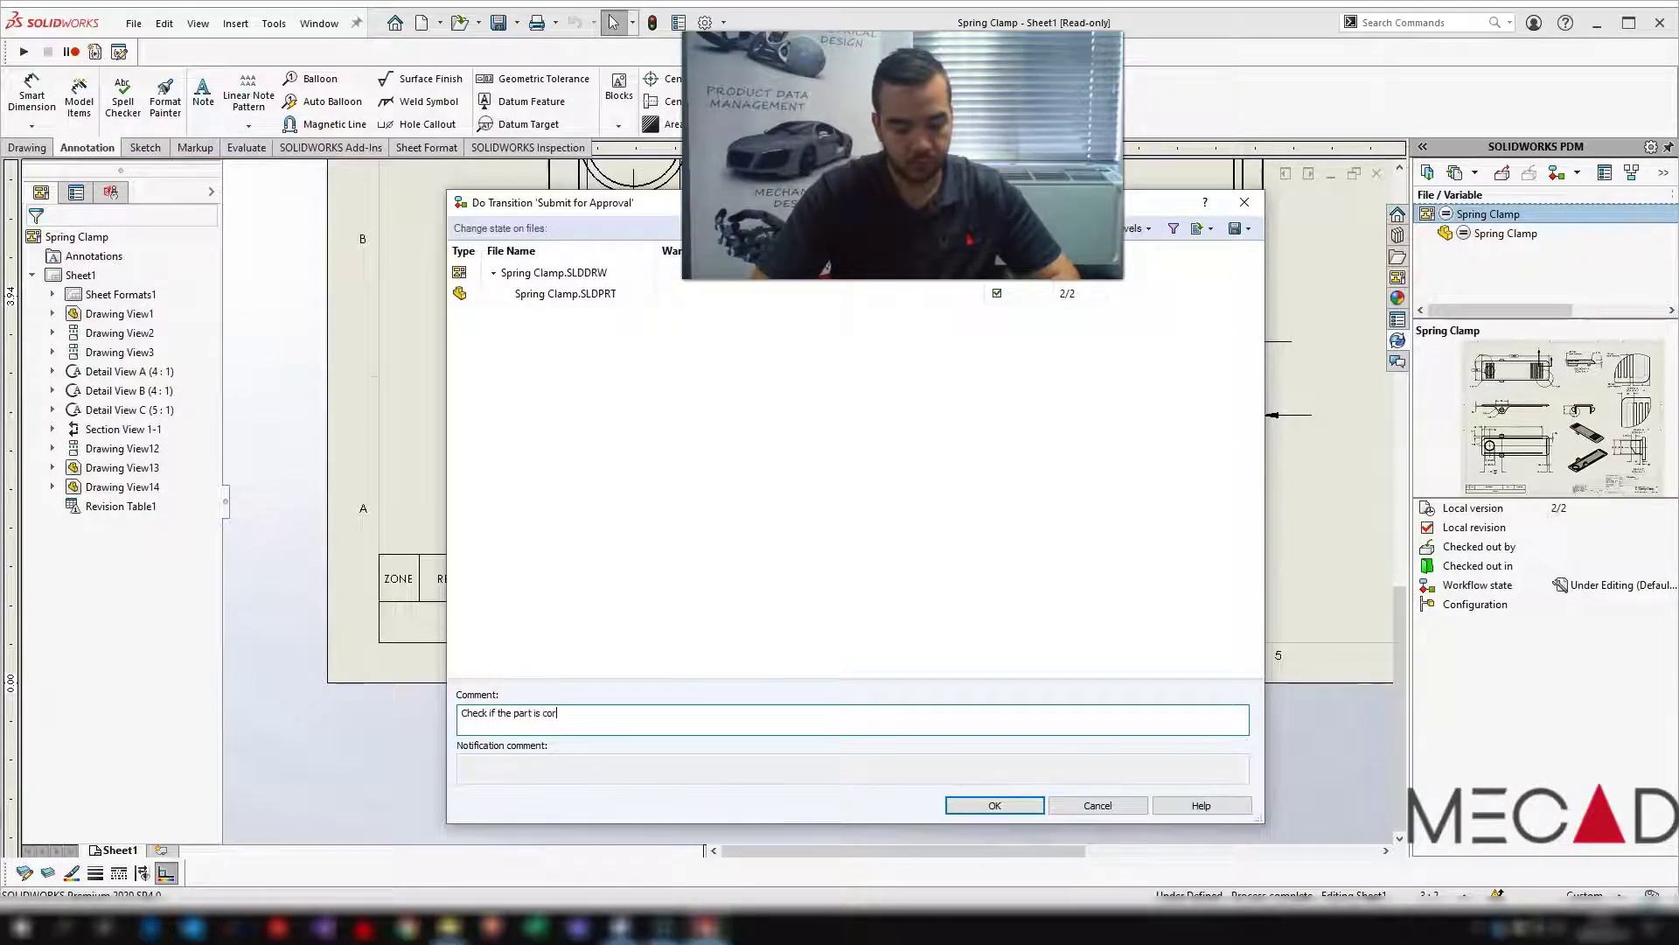
pyautogui.click(984, 802)
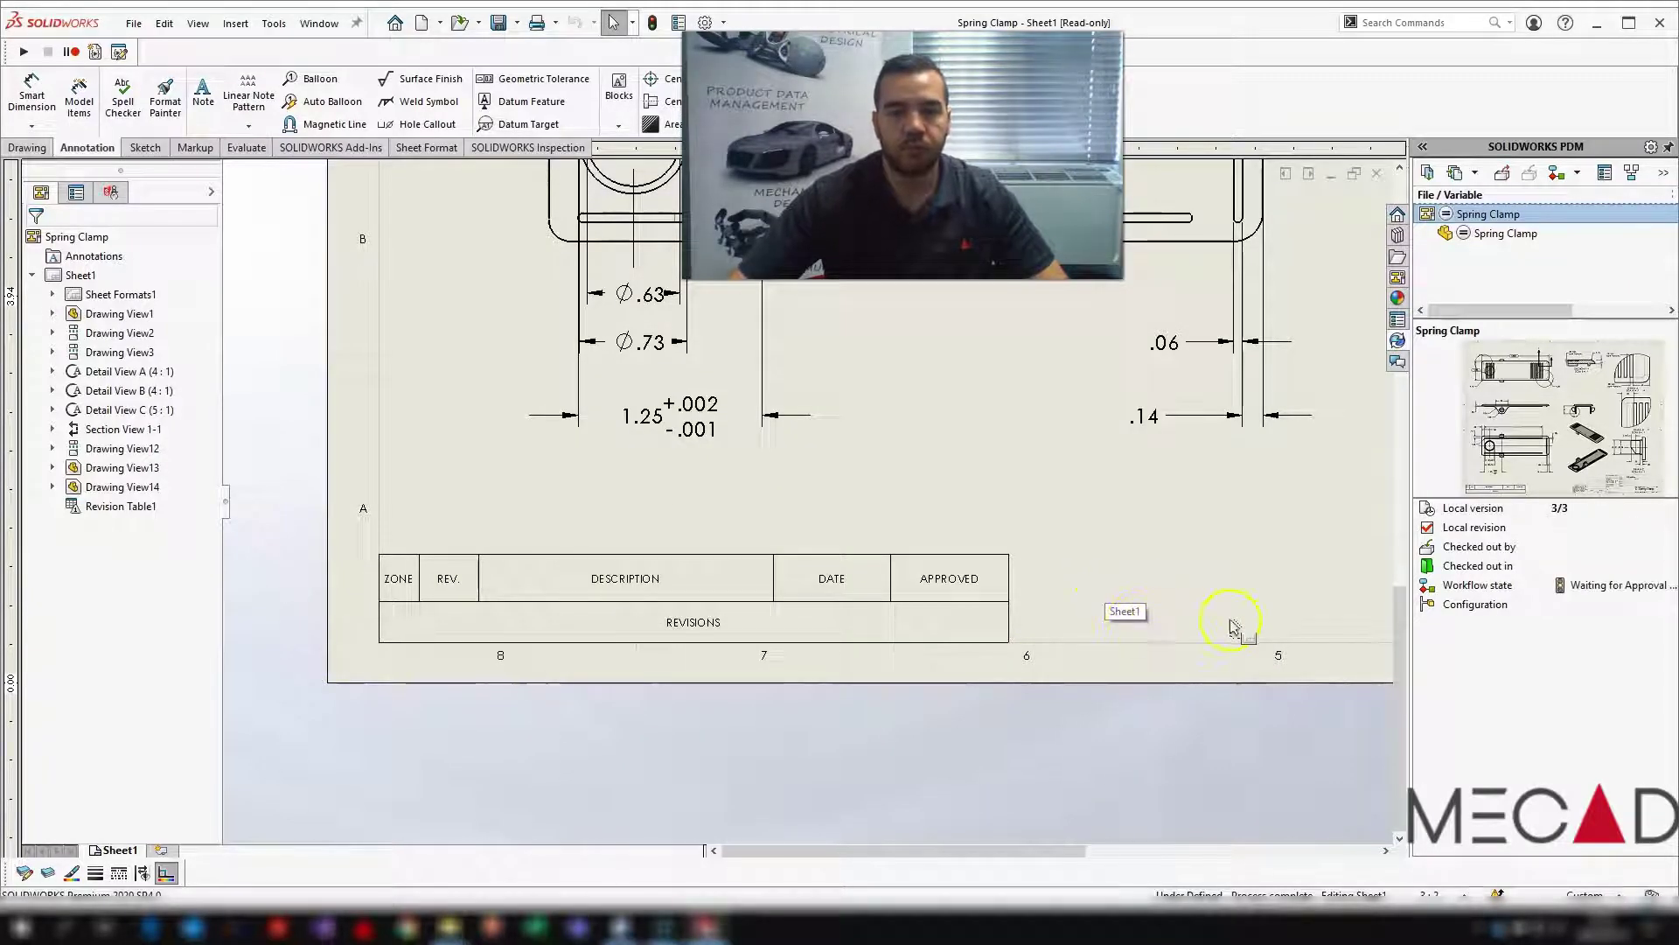
# Run the Passed Approval transition on the Spring Clamp drawing and part with the comment "Part is approved"
pyautogui.click(1582, 178)
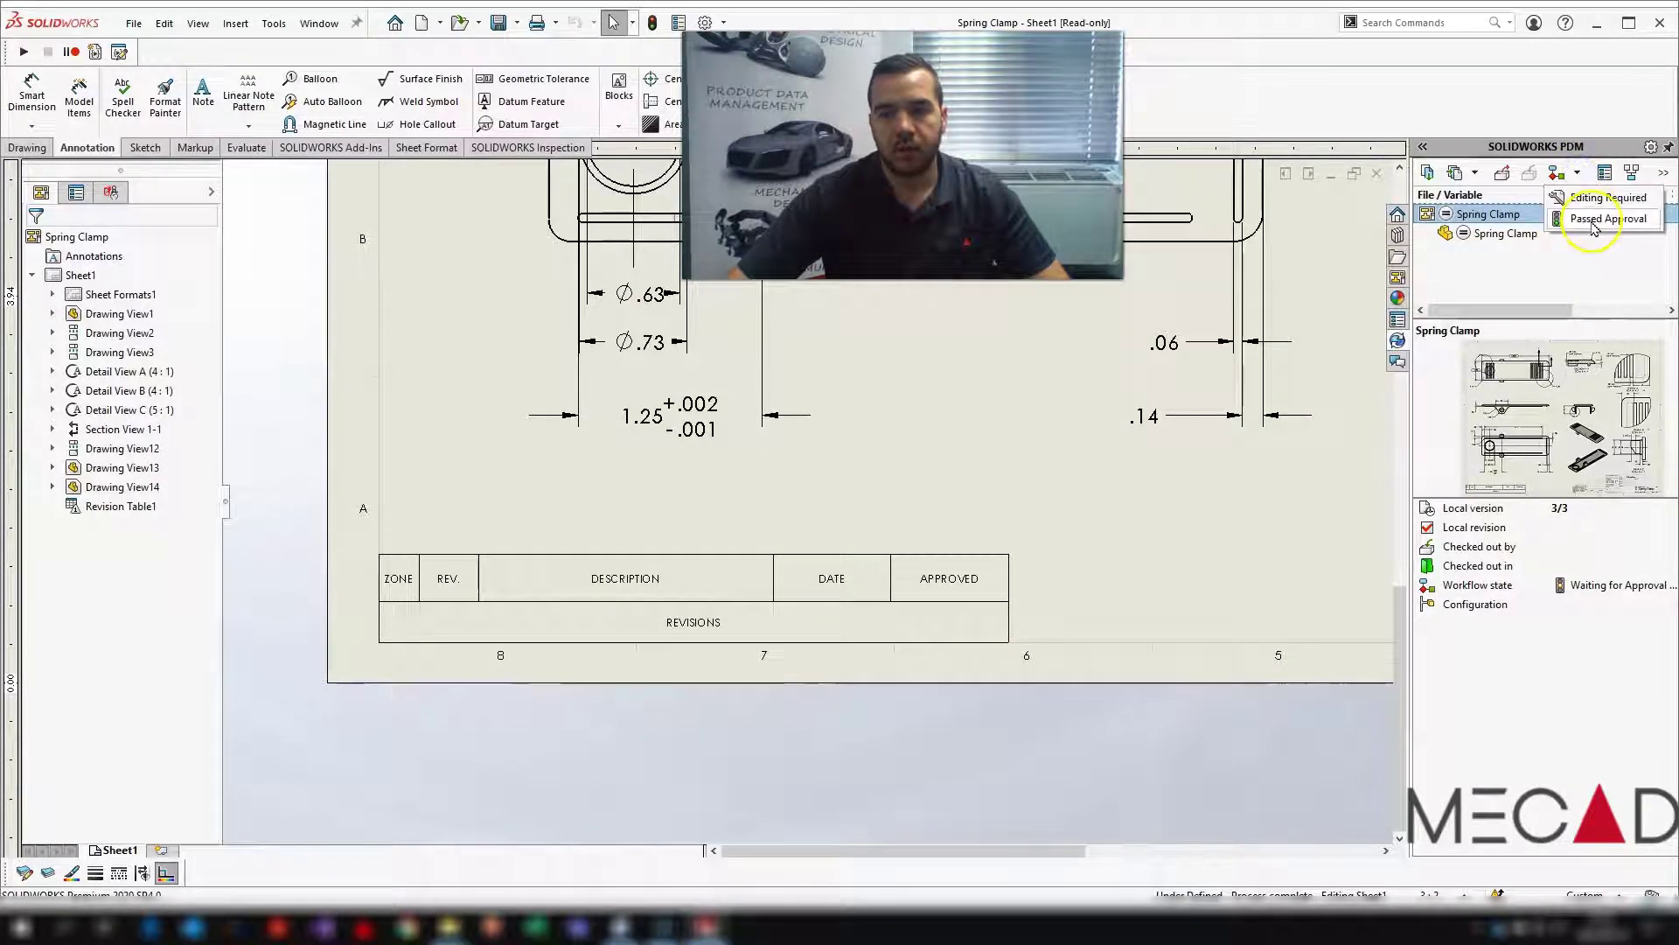
pyautogui.click(1596, 229)
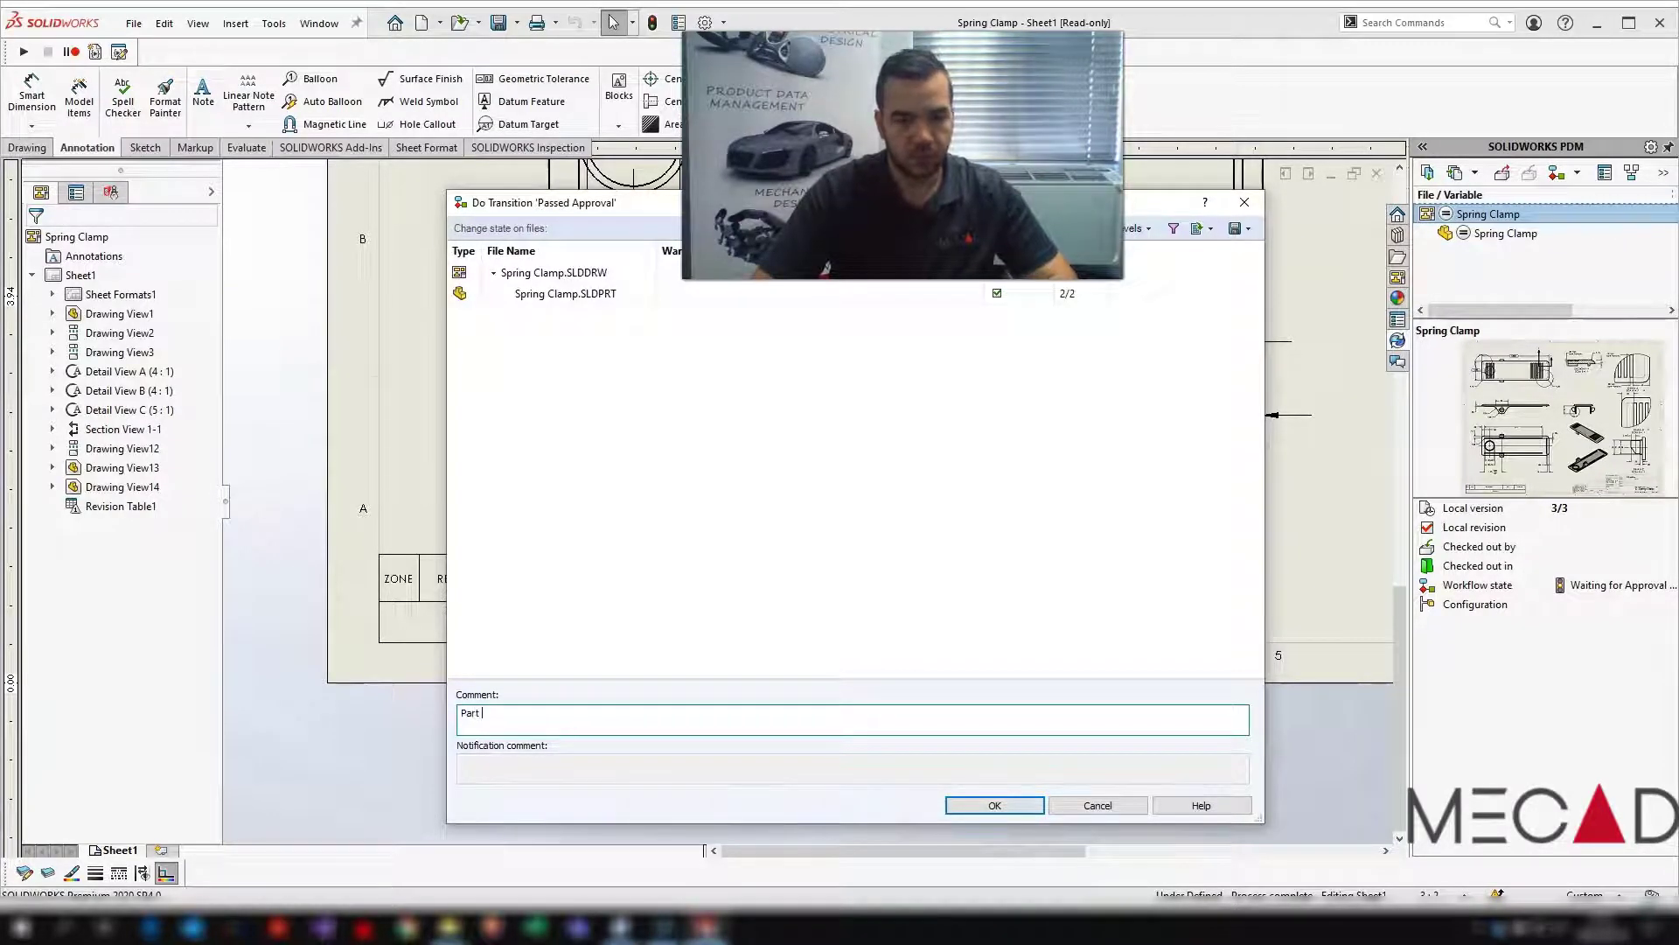
pyautogui.write('Part is approved')
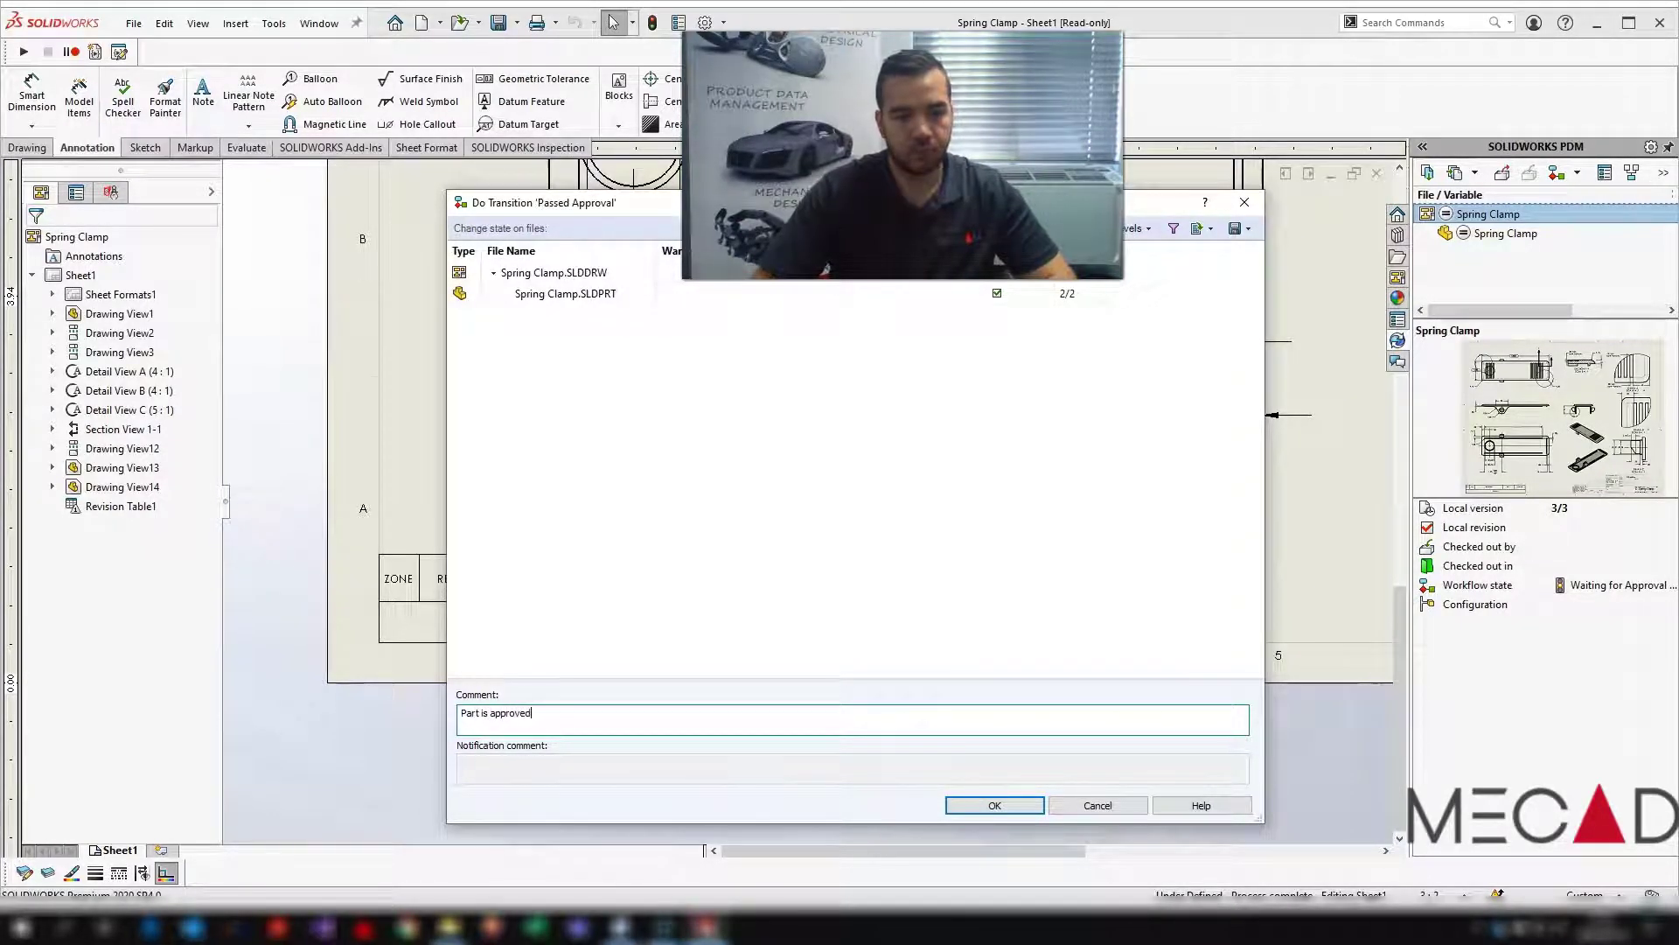
pyautogui.click(1015, 802)
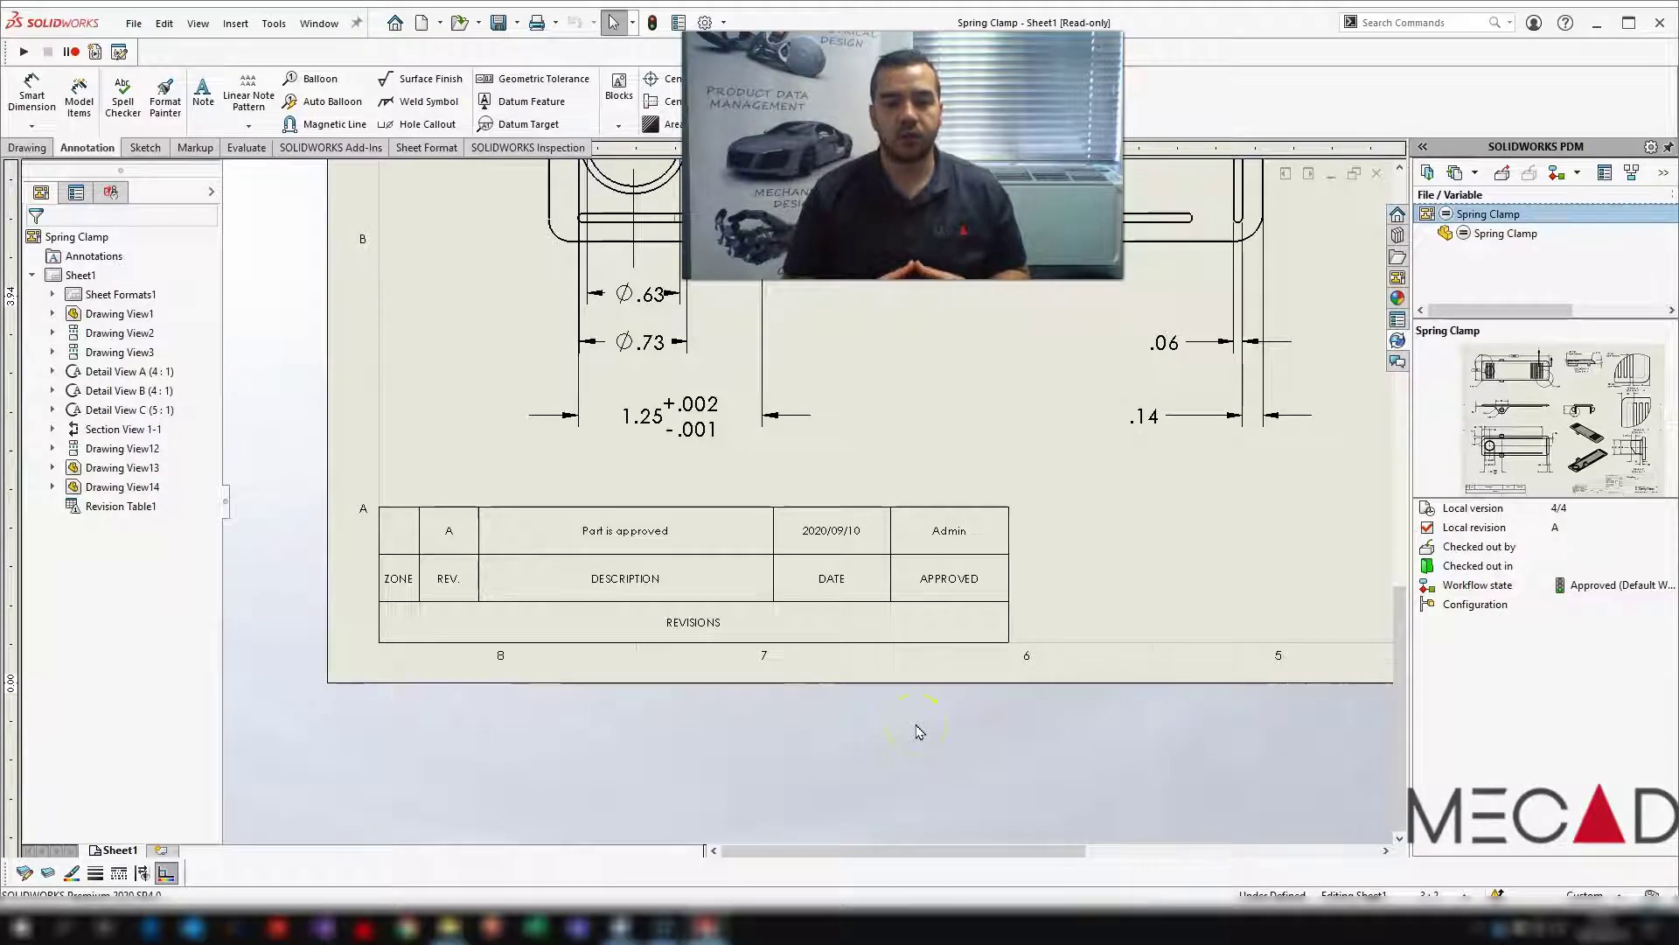
# Switch to SOLIDWORKS PDM Administration and review the SEPTEMBER vault's Revision Table settings for visible rows and placeholder characters, closing the dialog
pyautogui.click(621, 579)
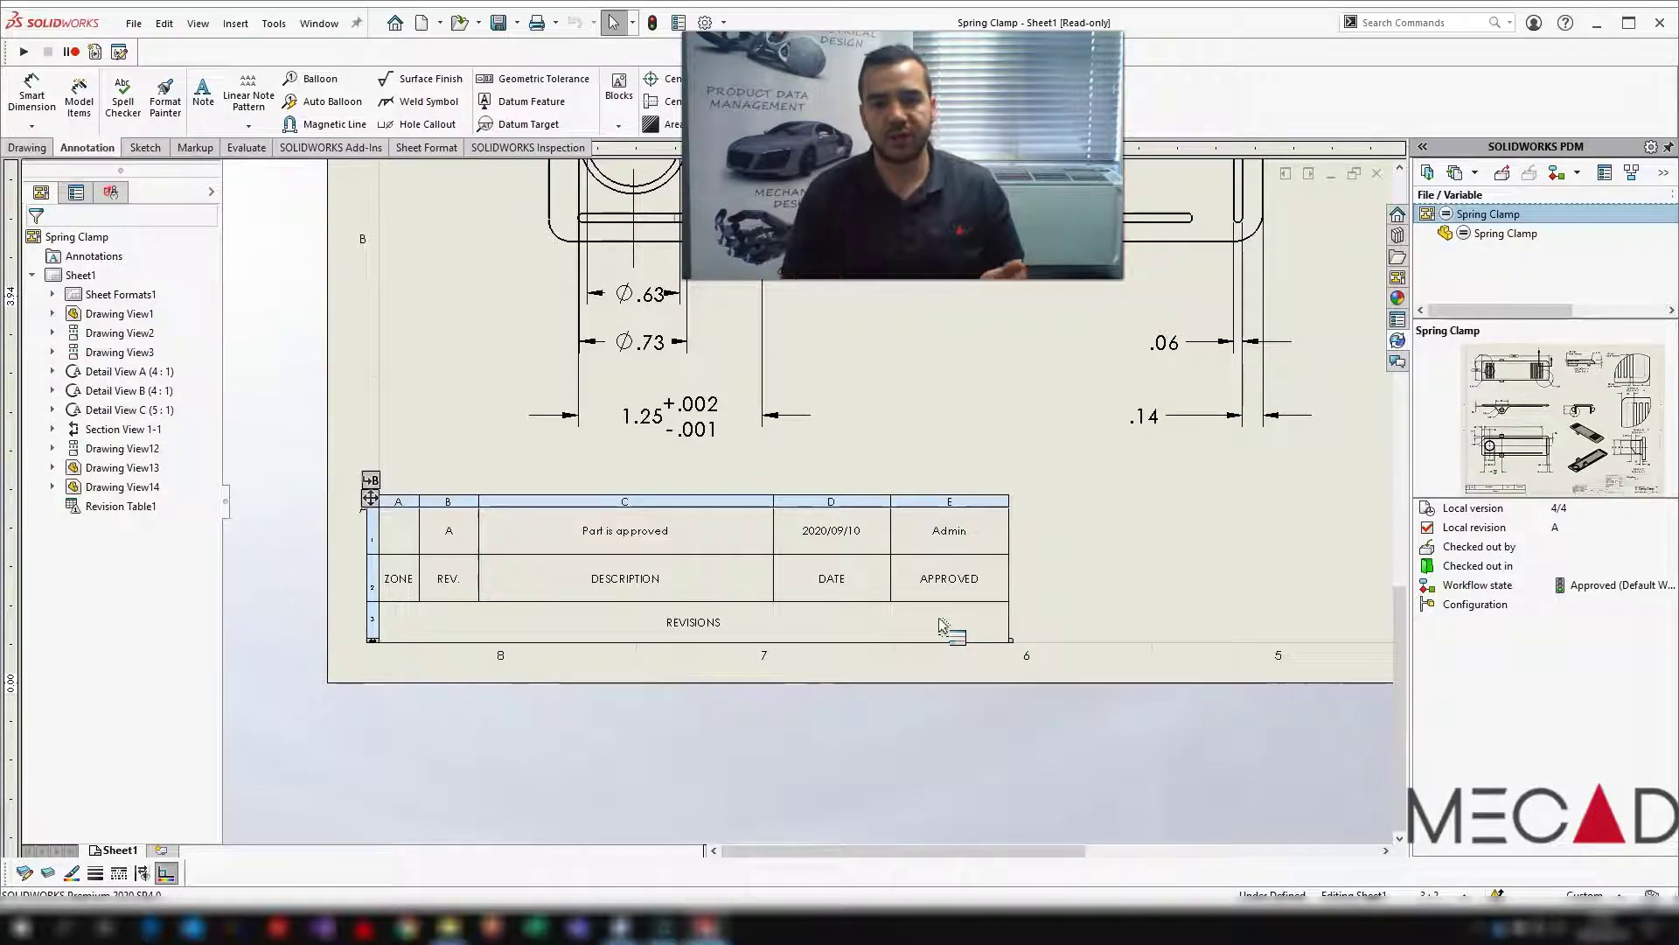
pyautogui.click(630, 918)
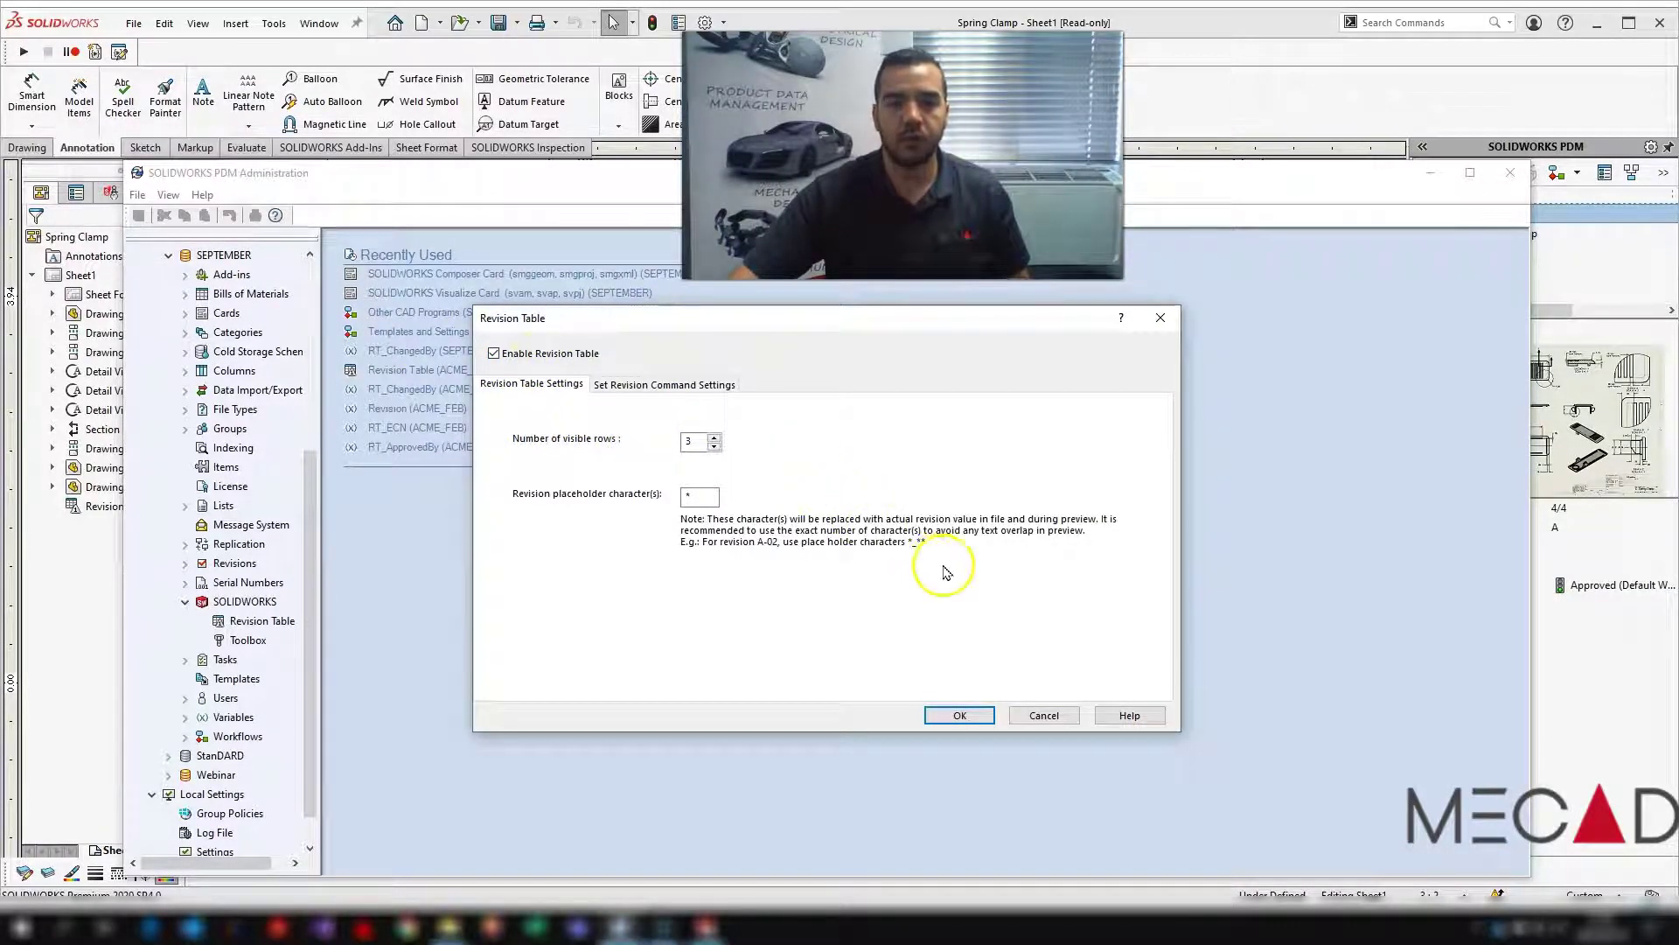
pyautogui.click(958, 714)
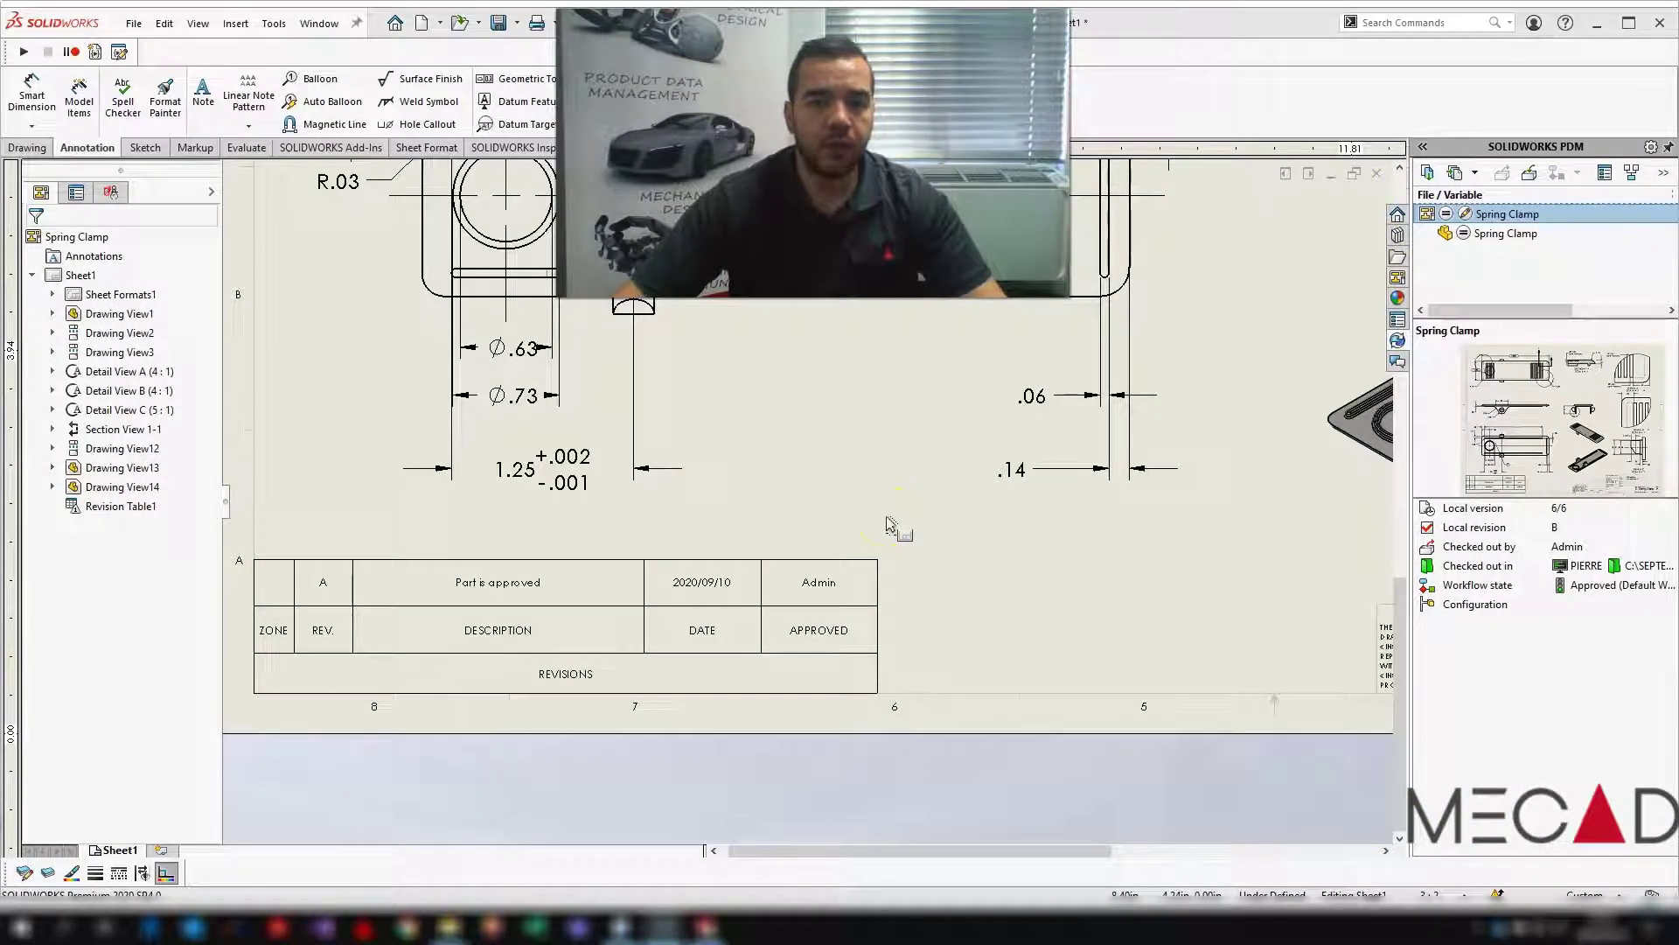
# Add a new revision row to the drawing's revision table and place its circular revision symbol on the sheet above the table
pyautogui.click(328, 630)
pyautogui.click(247, 533)
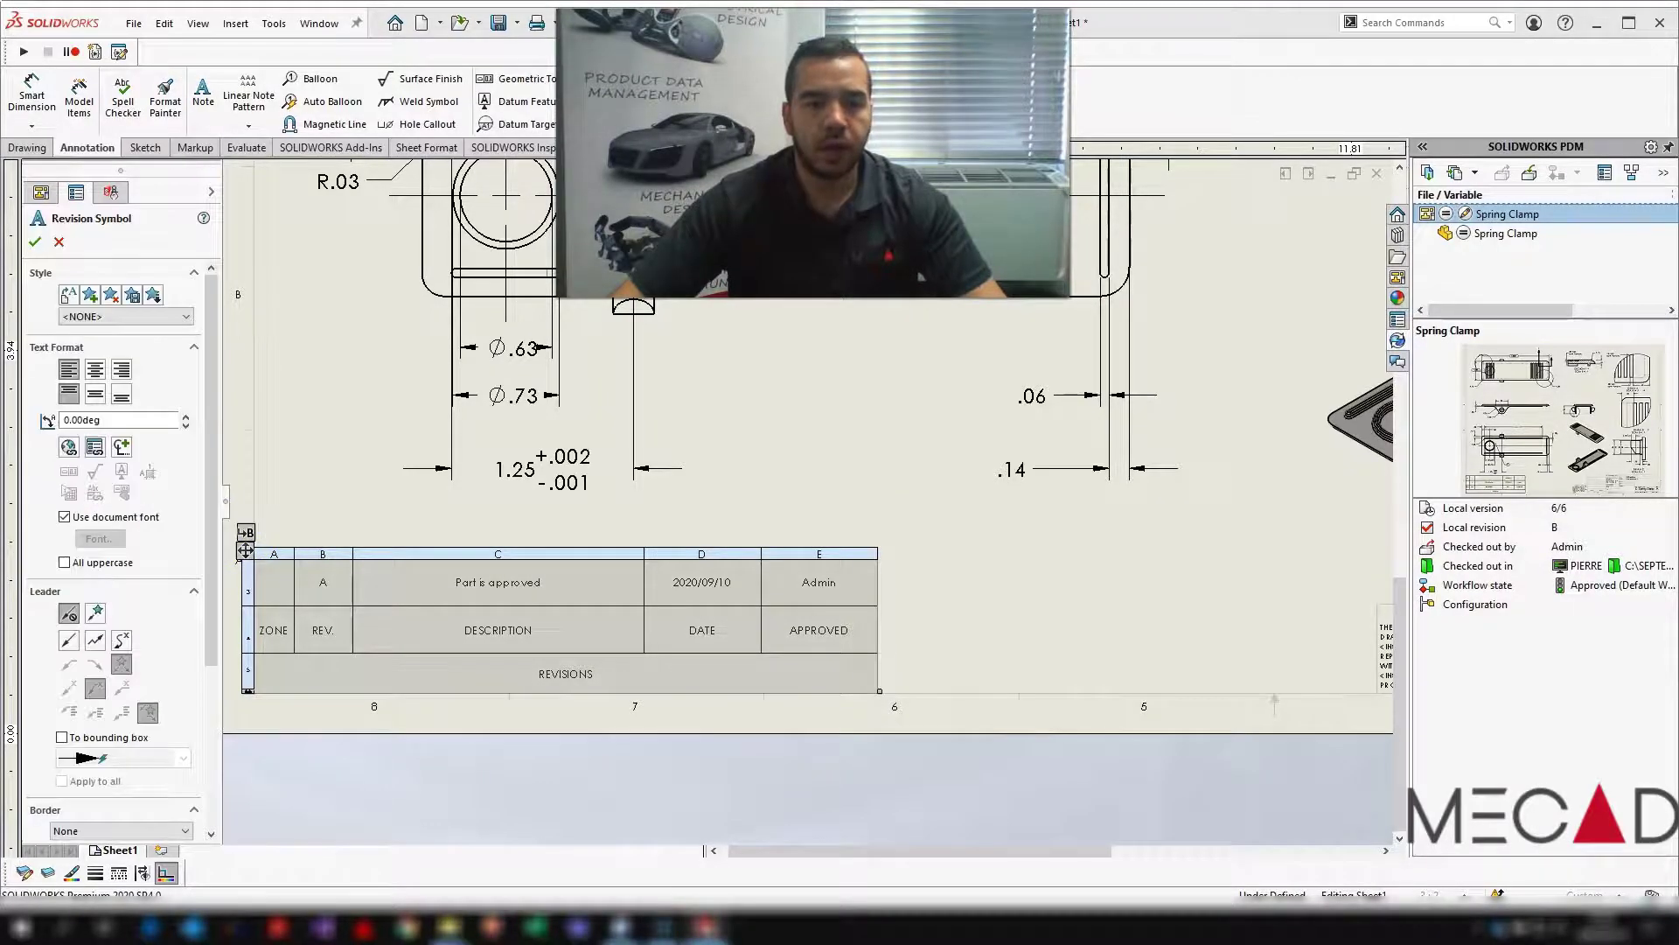
pyautogui.click(723, 345)
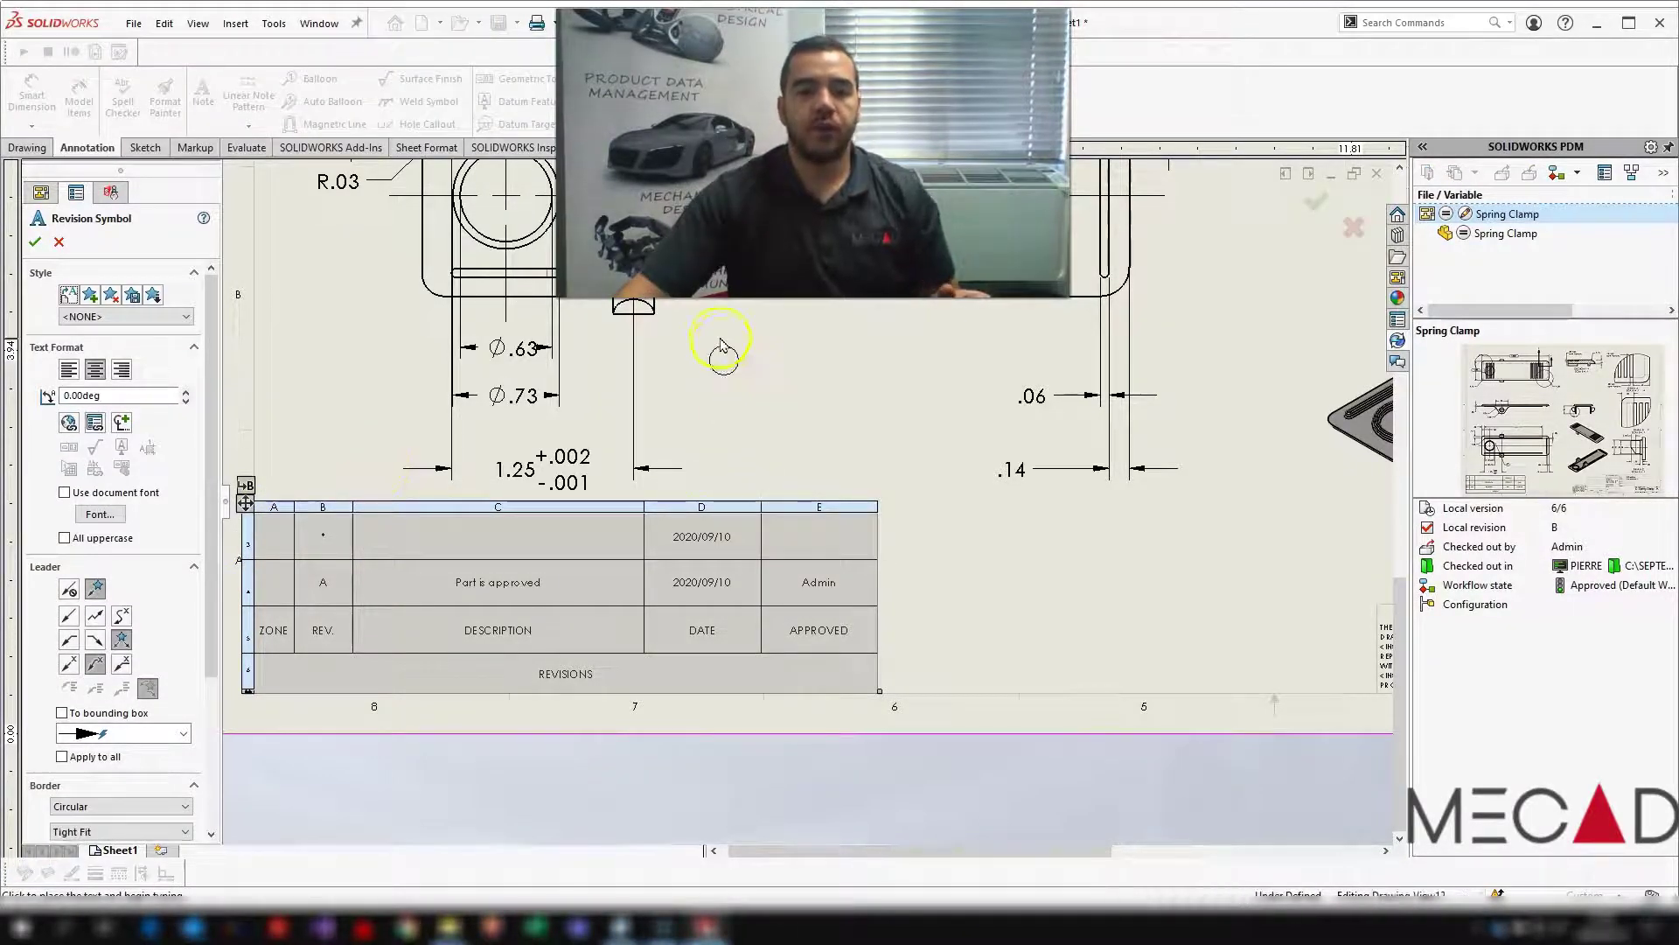